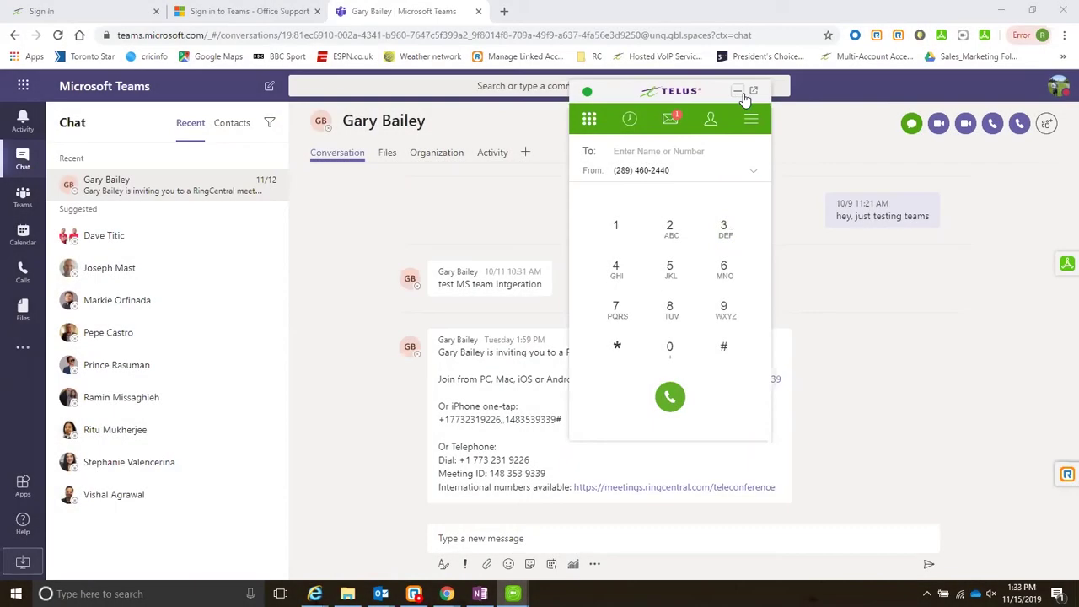
Minimize the TELUS dialer and look through the Activity, Teams and Chat sections.
left_click(739, 91)
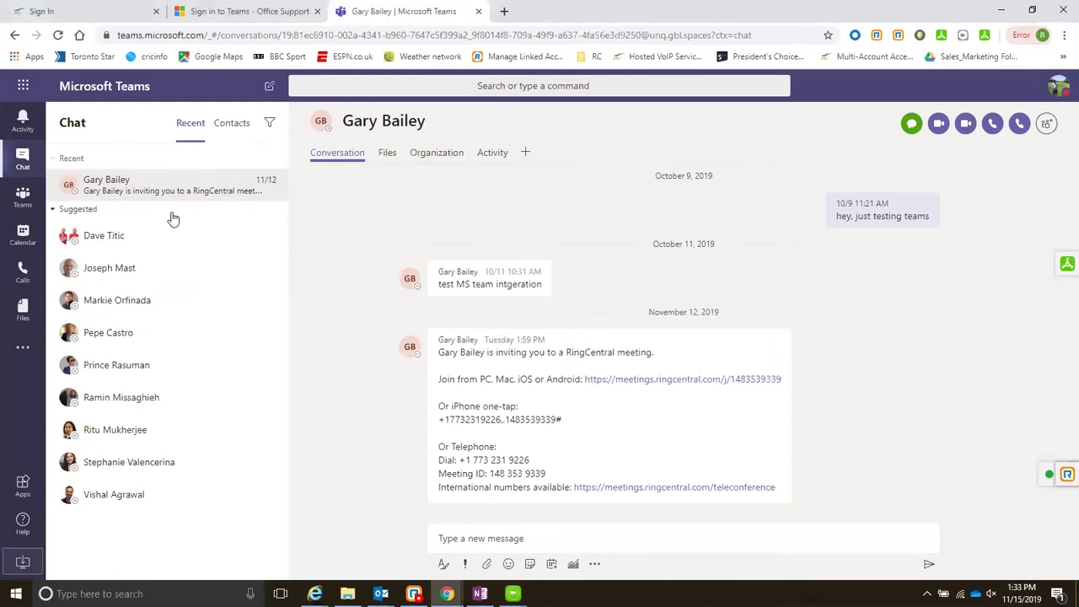
left_click(22, 120)
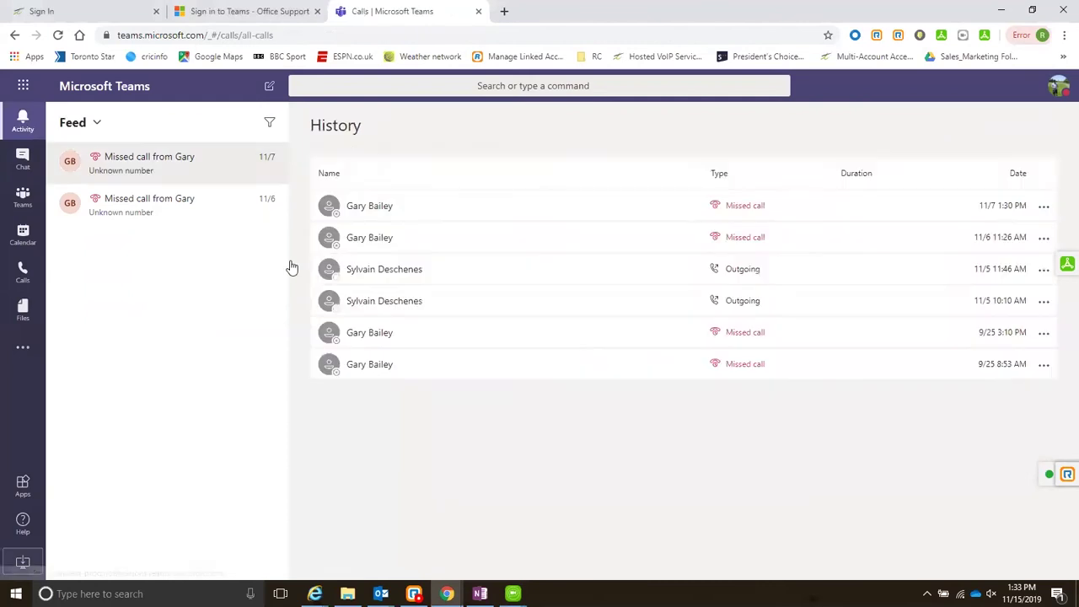
left_click(16, 158)
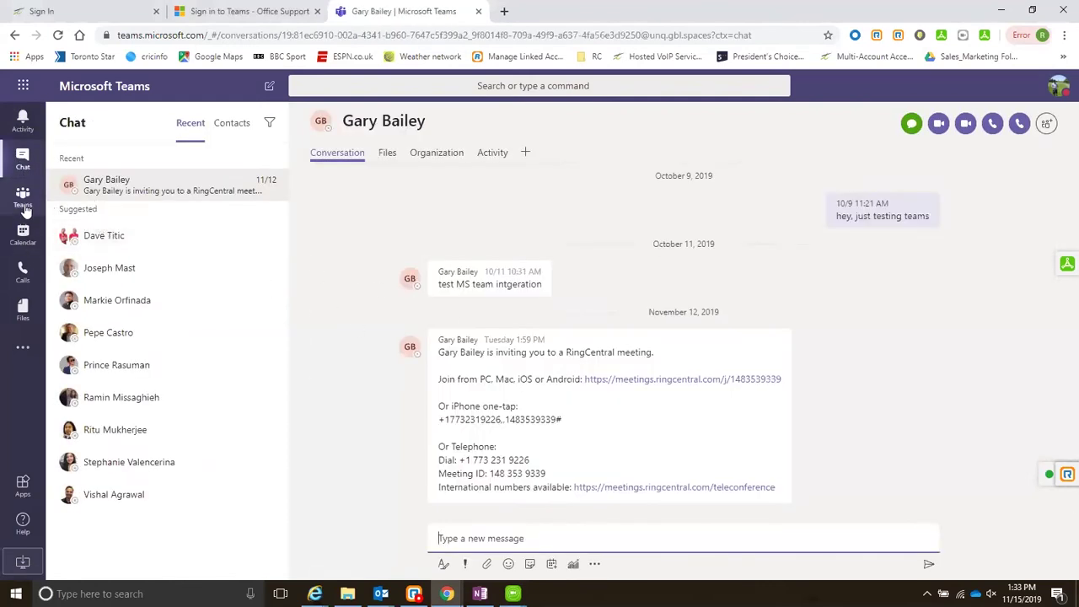
left_click(23, 199)
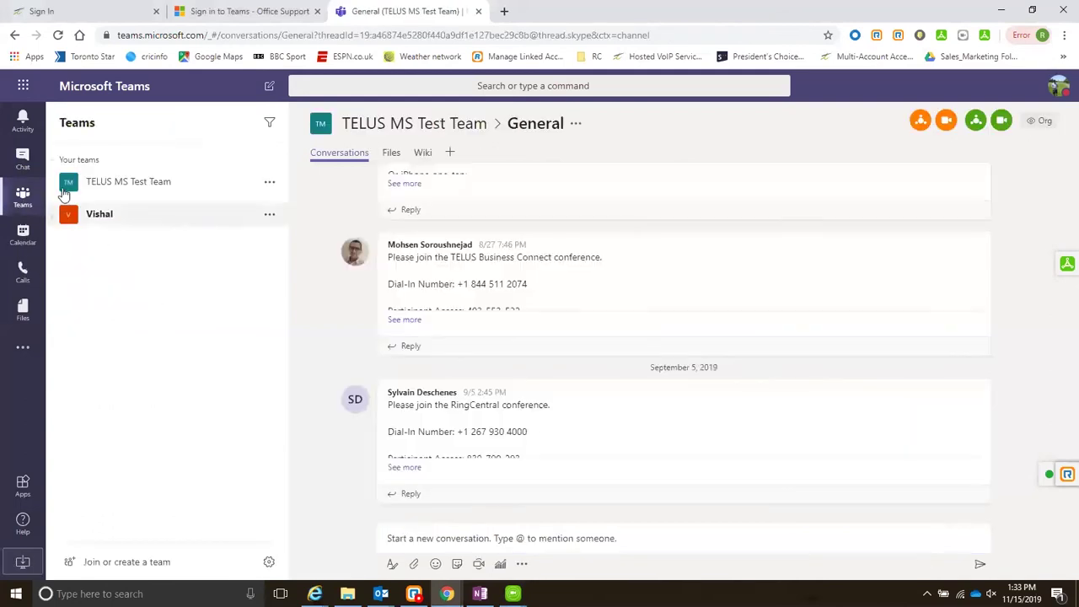
left_click(23, 159)
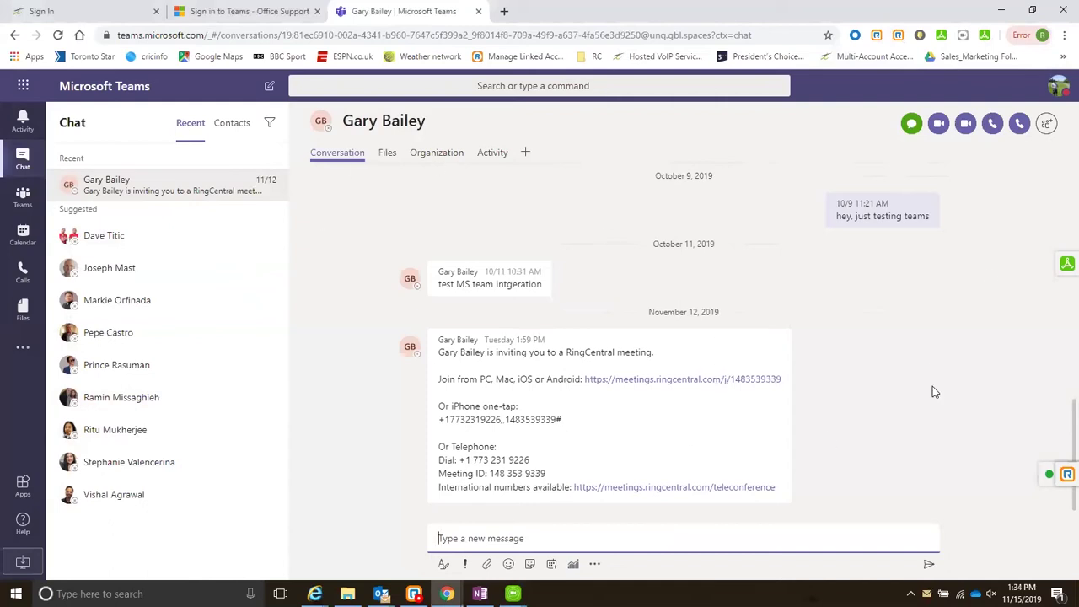
Review the earlier messages in the open one-to-one chat conversation.
scroll(933, 388, "up", 2)
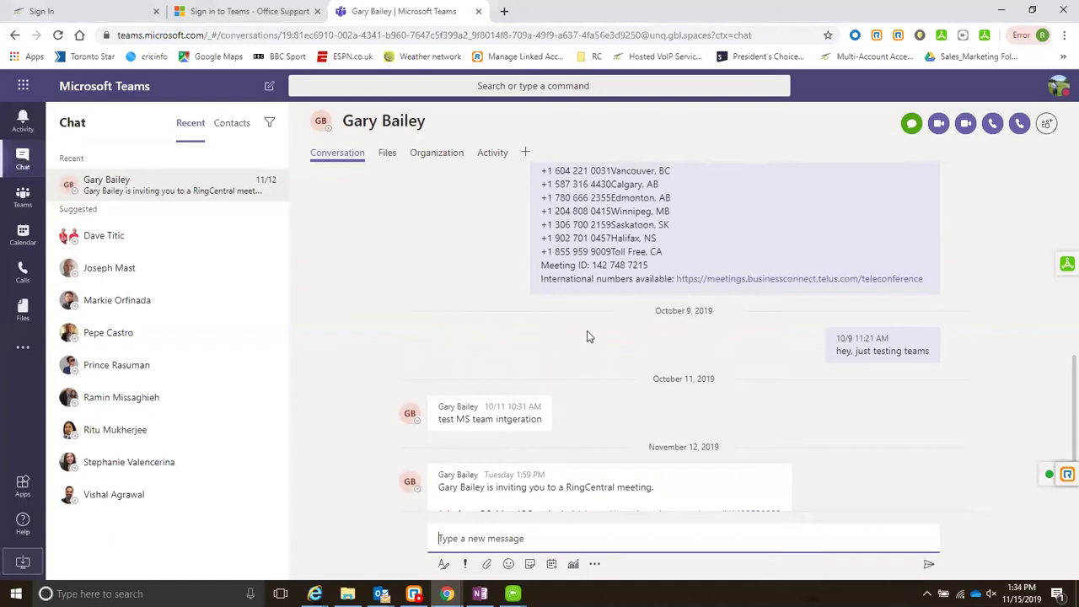
scroll(919, 453, "down", 3)
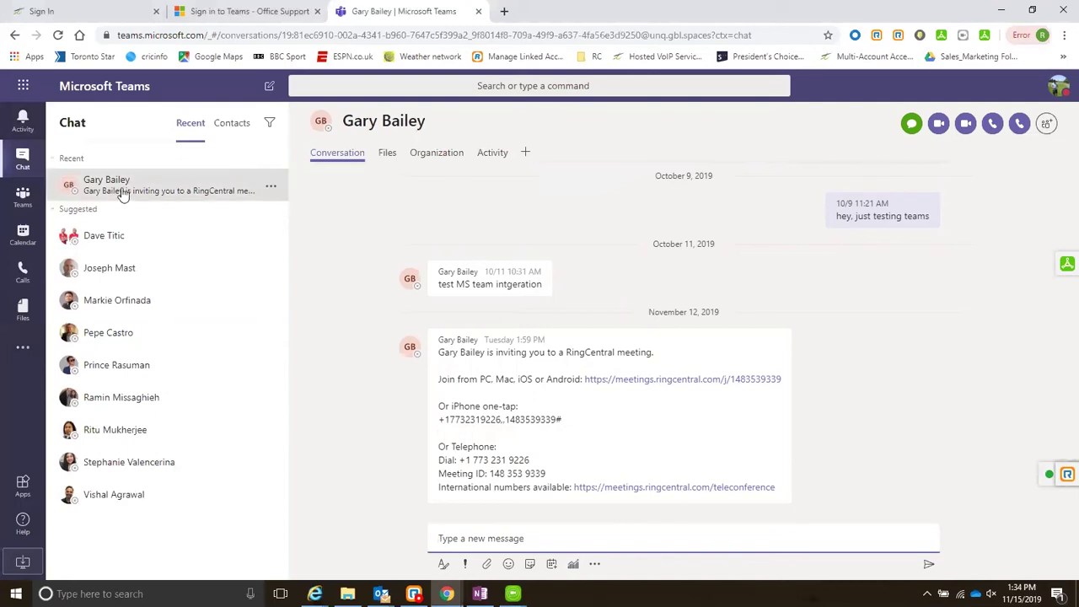
left_click(992, 124)
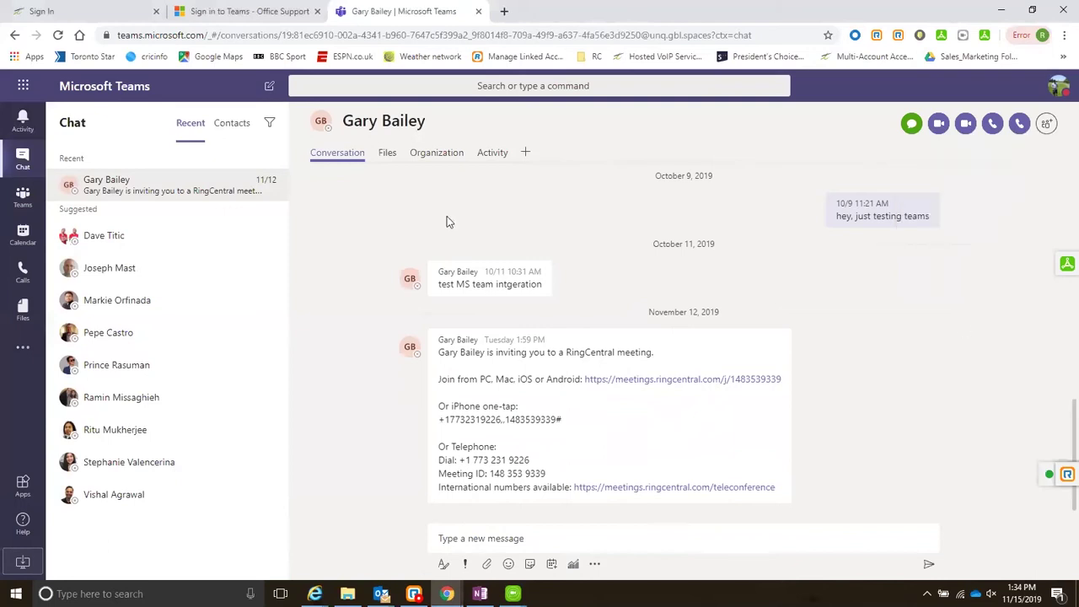
Open the bookmarked Hosted VoIP Services page in the Sign In tab and choose Medium & Large Business as the business size.
left_click(63, 14)
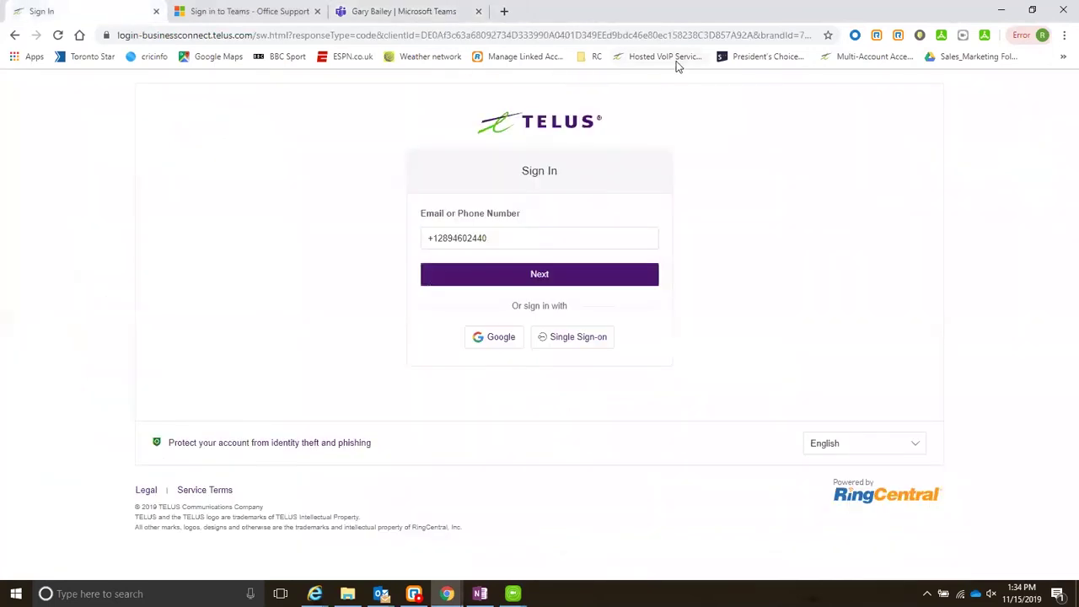
left_click(675, 57)
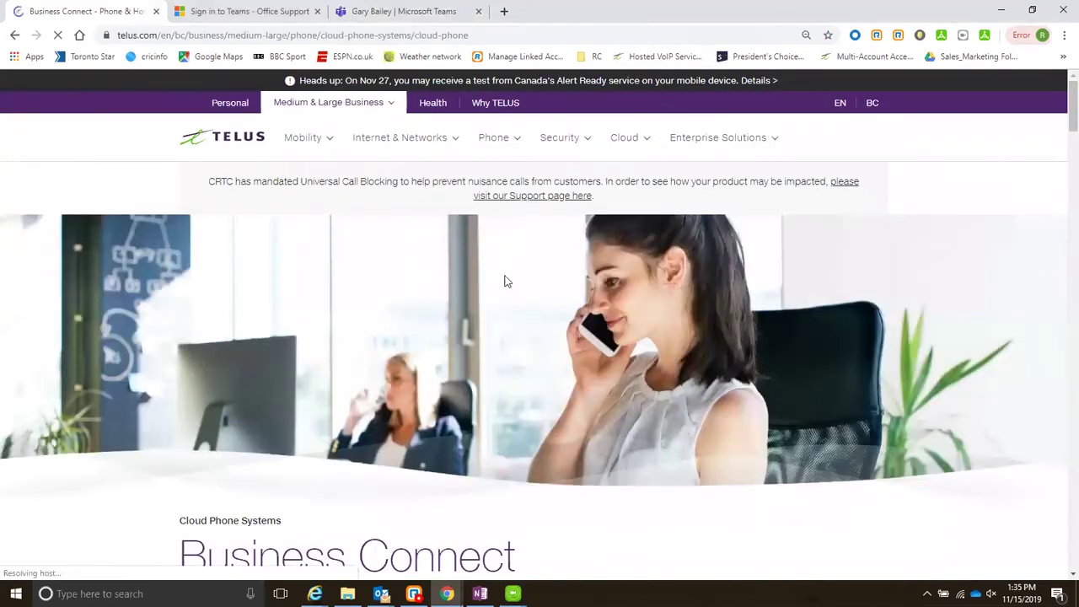
scroll(521, 386, "down", 15)
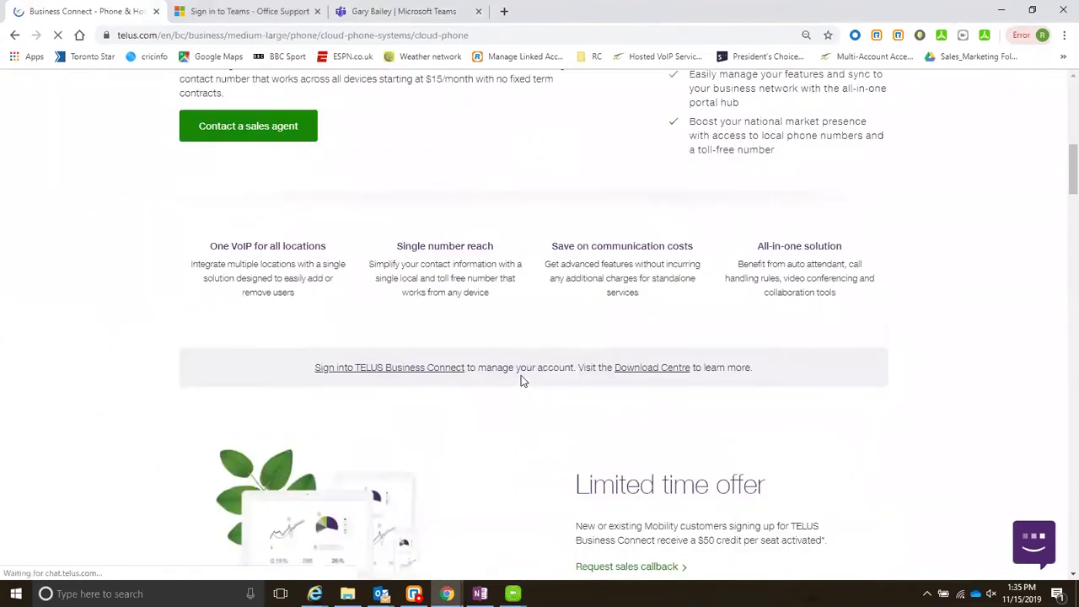
scroll(522, 375, "down", 20)
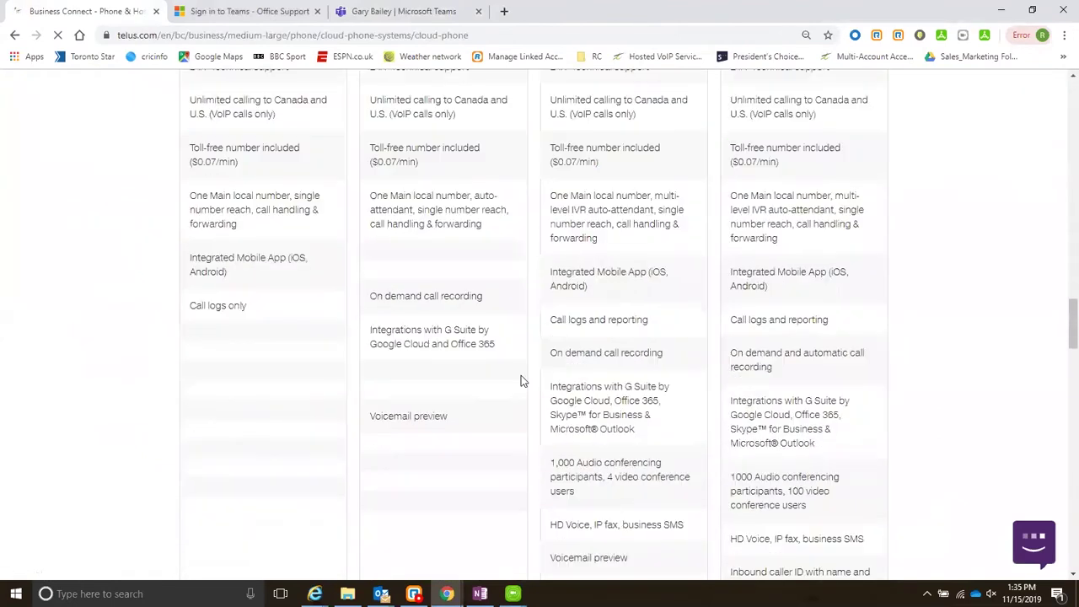
scroll(520, 379, "down", 7)
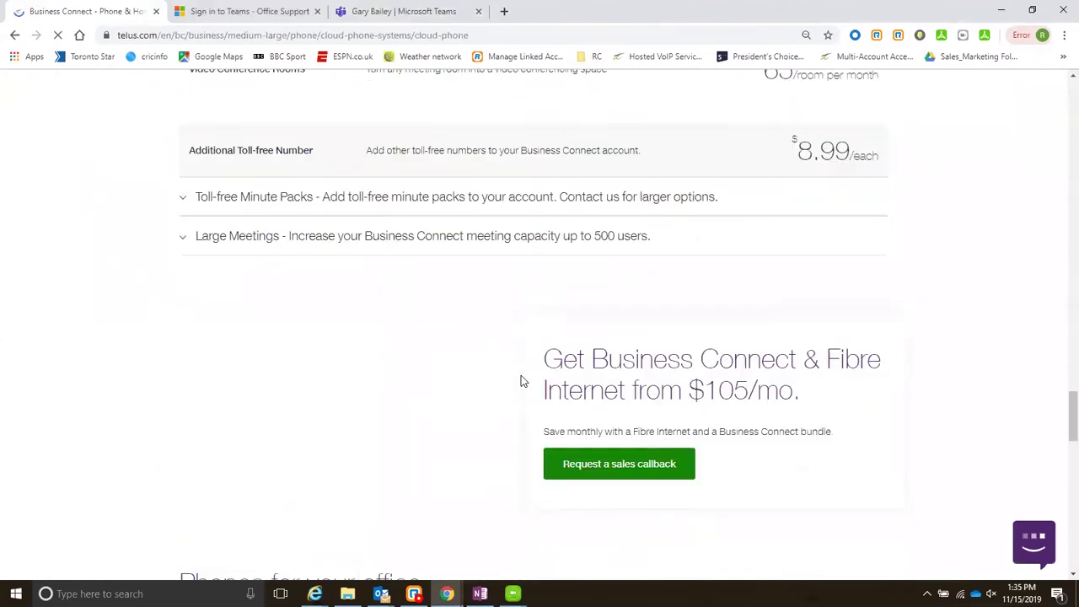
scroll(521, 379, "down", 5)
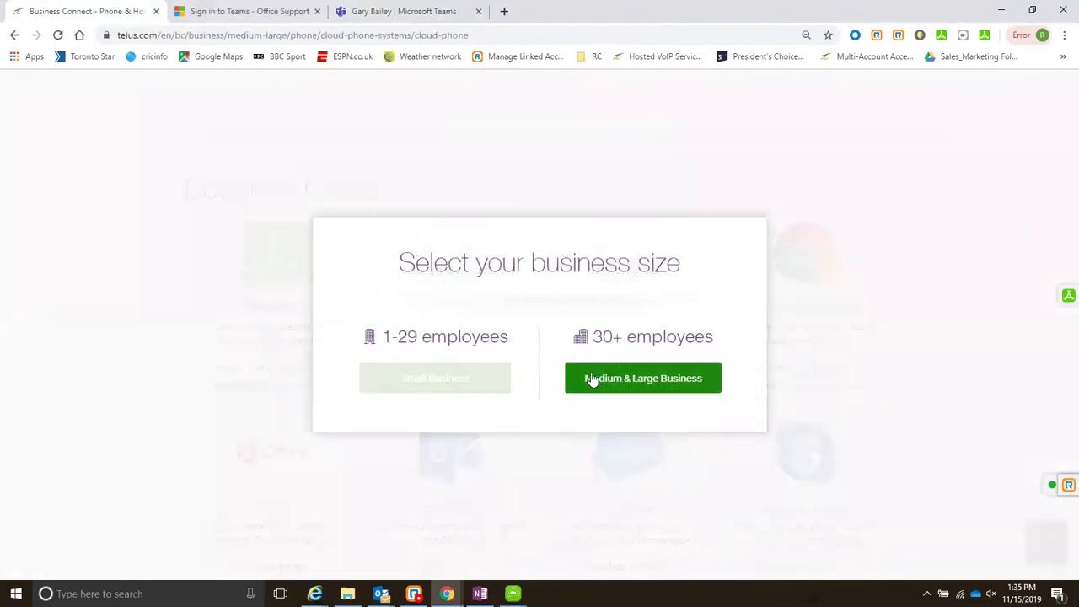
left_click(619, 380)
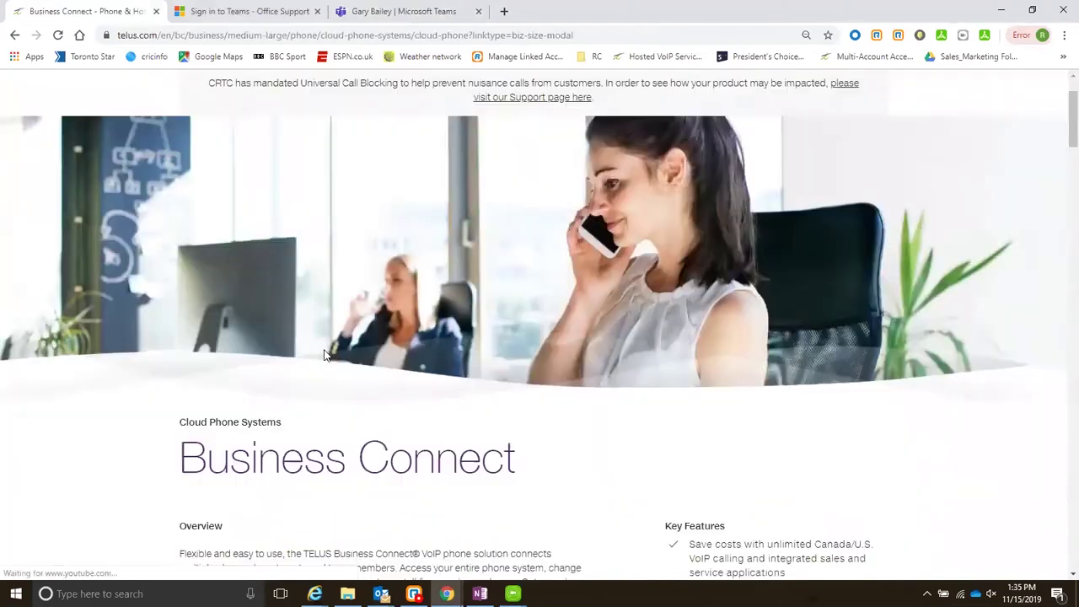
Go to the Download Centre on the Business Connect page and dismiss the survey banner.
scroll(325, 354, "down", 5)
scroll(326, 356, "down", 15)
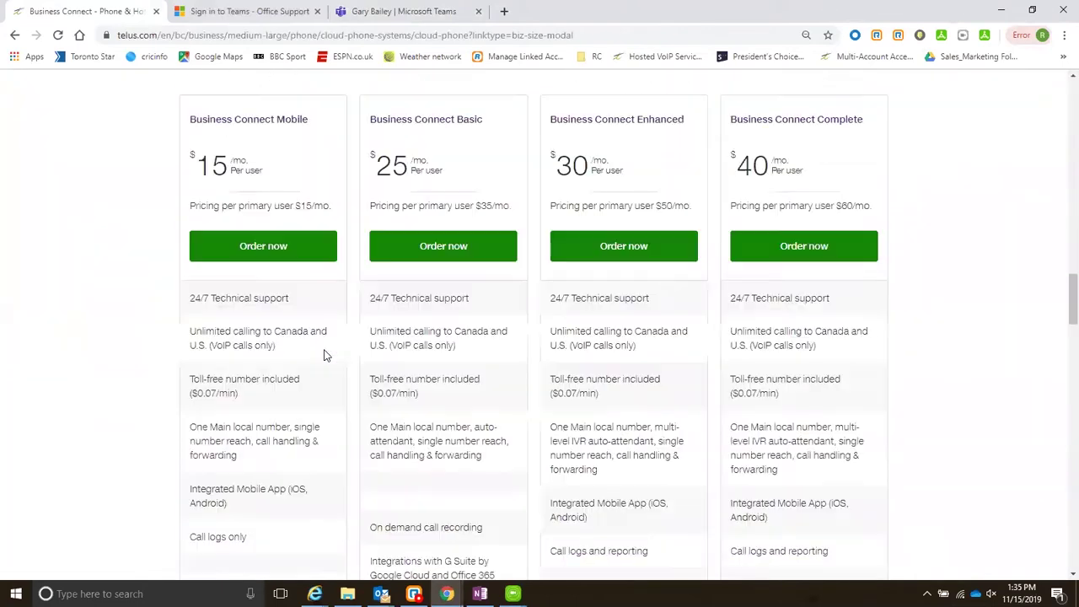
scroll(325, 356, "down", 9)
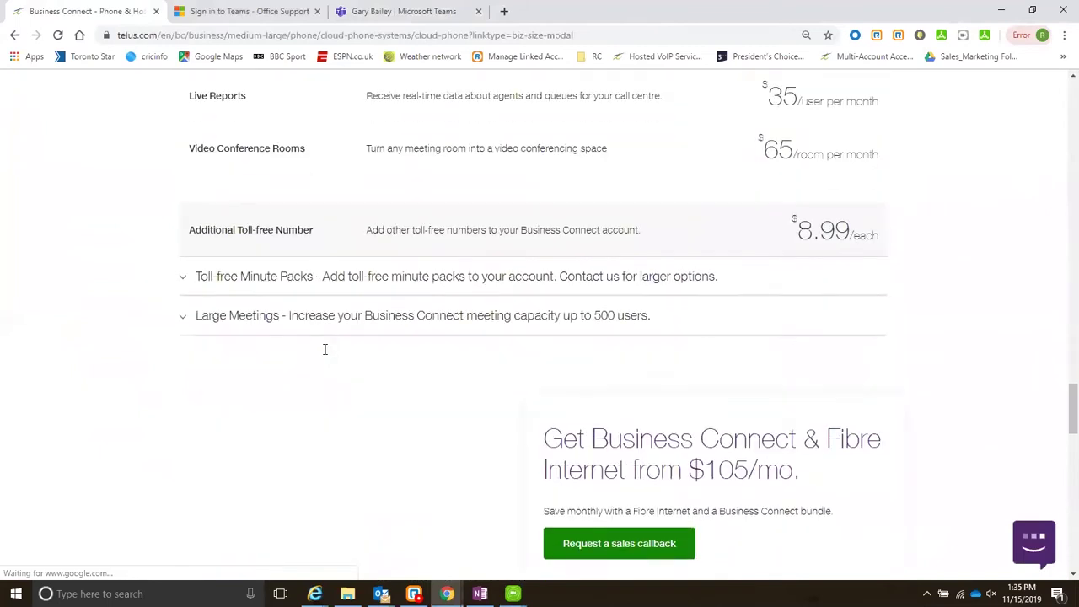
scroll(325, 355, "down", 3)
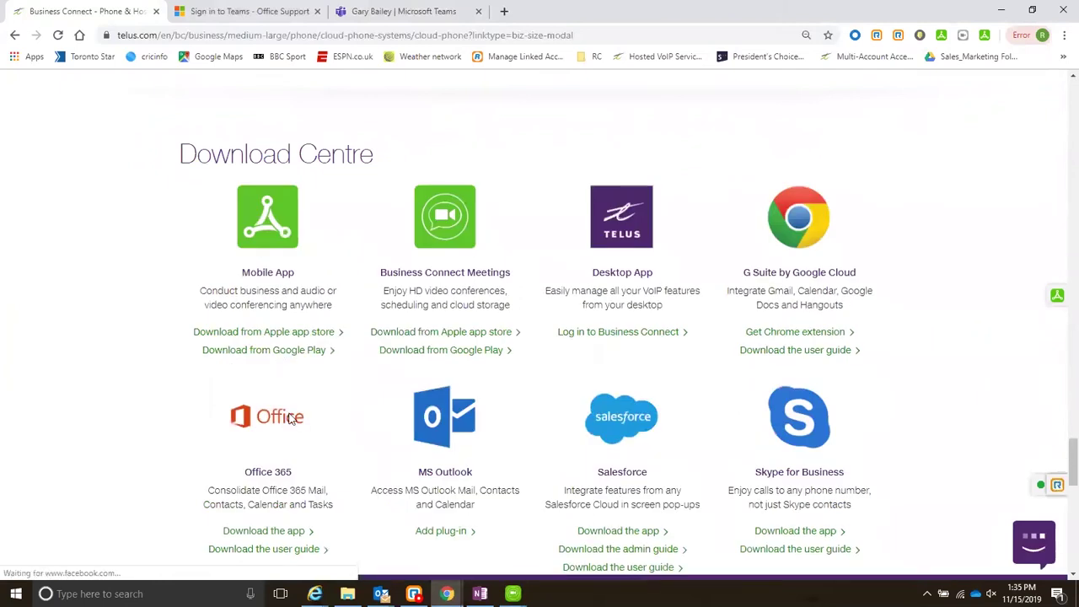
scroll(224, 216, "down", 1)
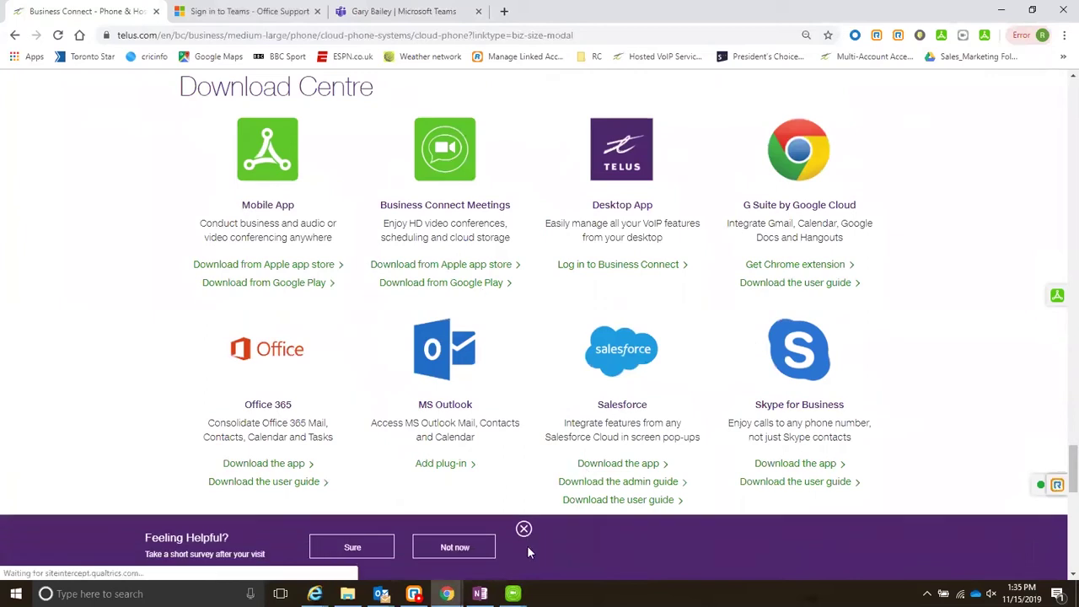
left_click(523, 528)
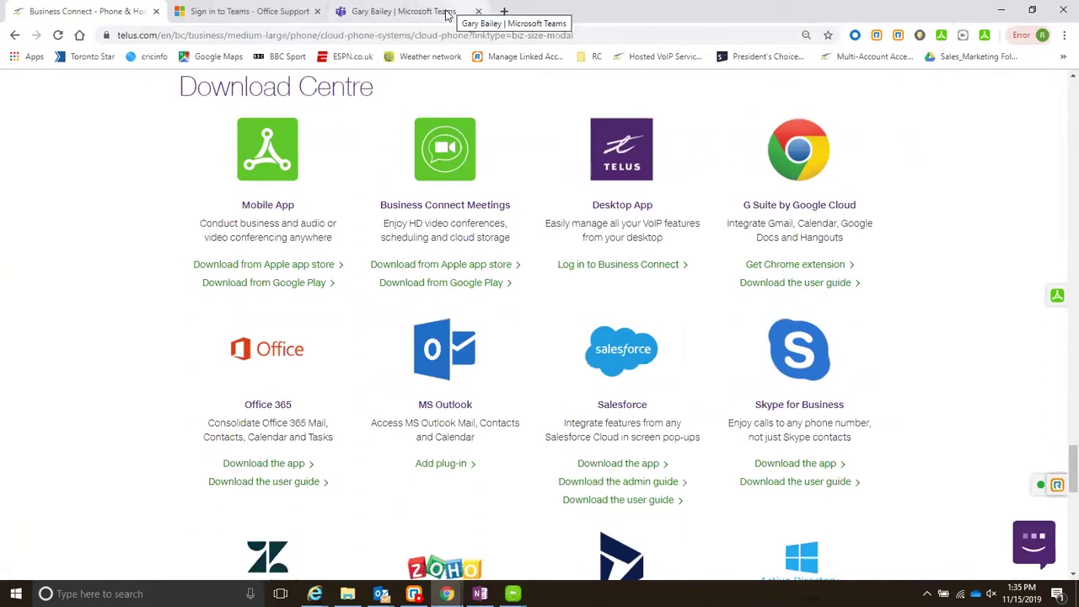
Return to Microsoft Teams, reopen the TELUS dialer and move it over the edge of the chat list.
left_click(403, 11)
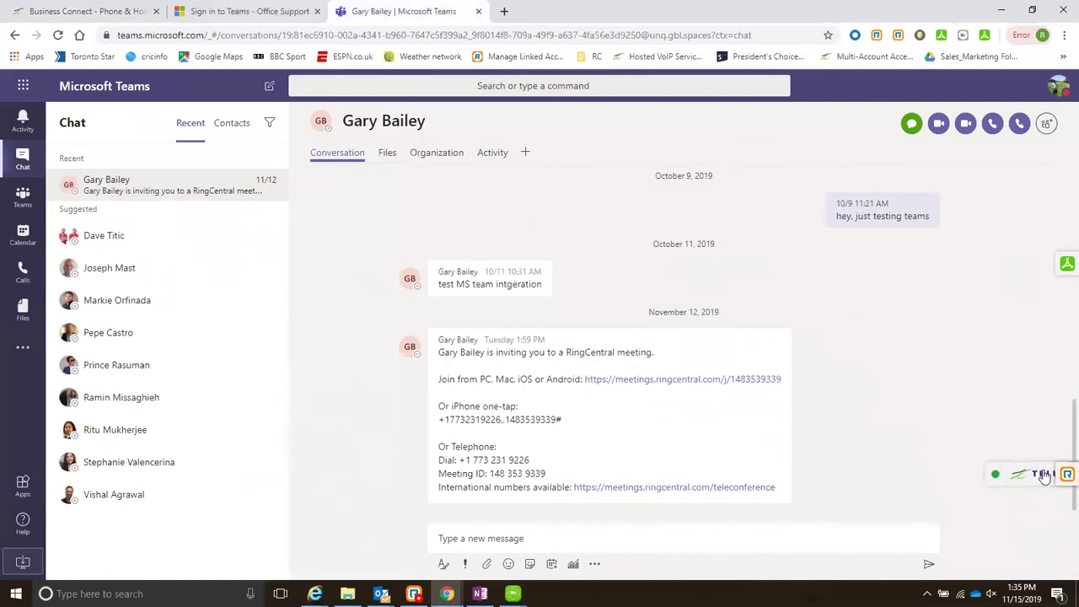
left_click(1045, 474)
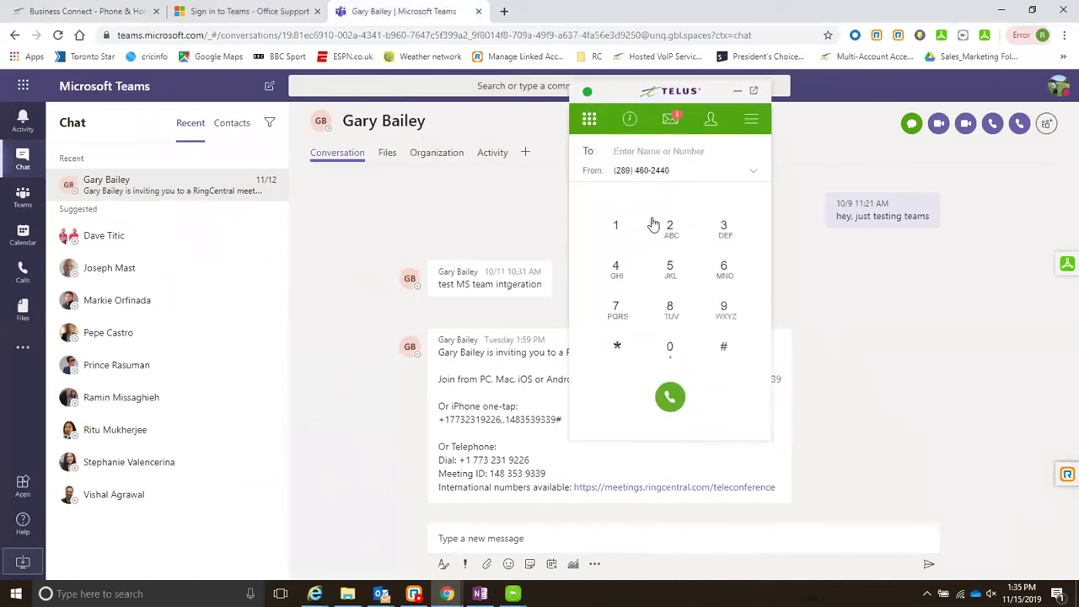
left_click_drag(649, 91, 340, 158)
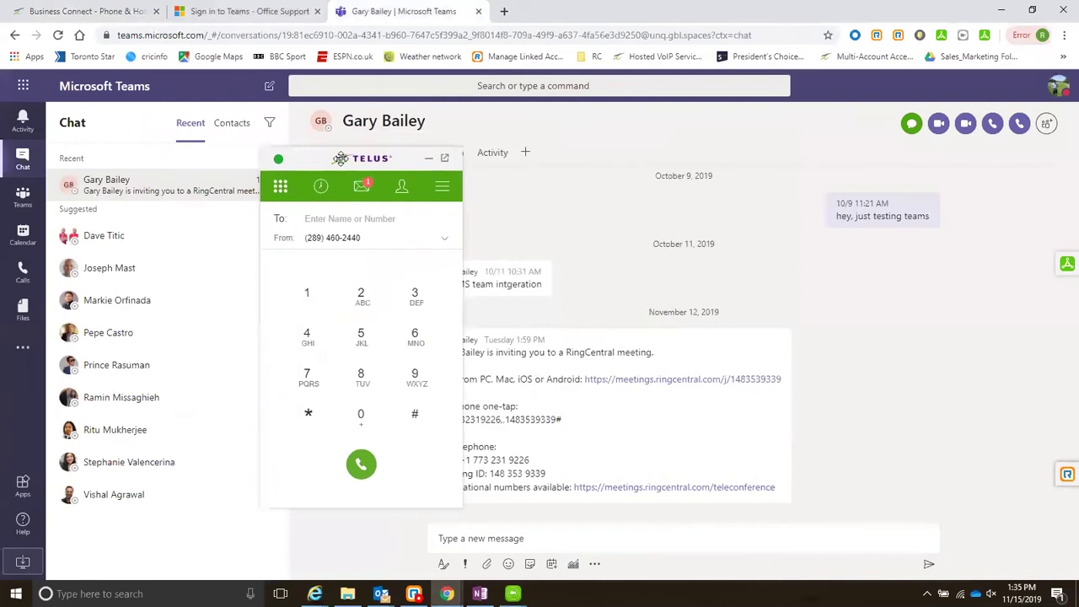
Look through the TELUS dialer's settings down to the logout and version entries.
left_click(440, 190)
left_click(317, 279)
scroll(378, 384, "down", 3)
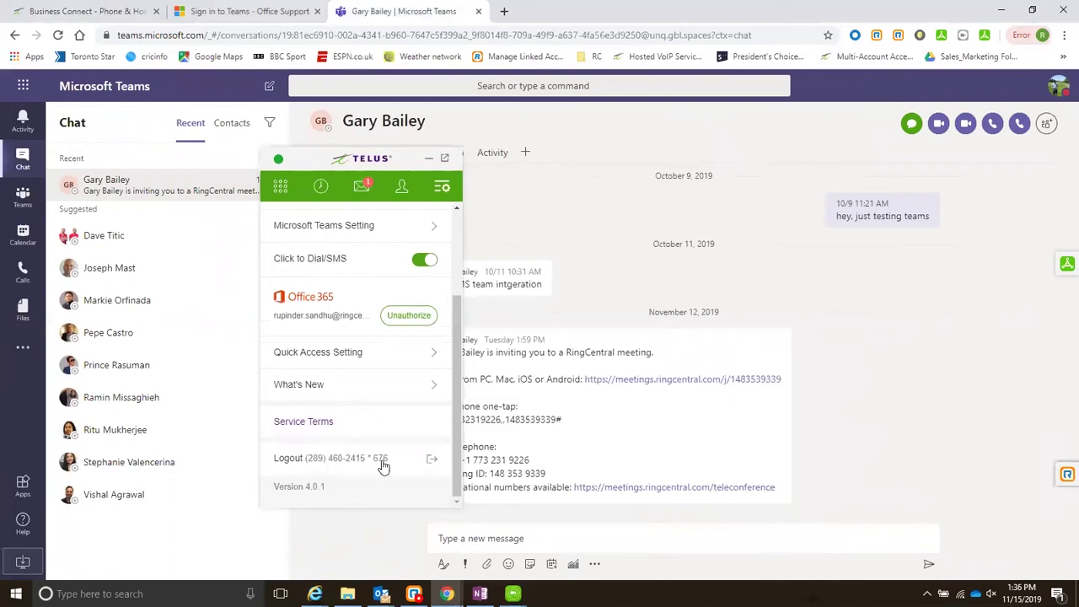
Review the TELUS dial pad, call history and the list of all messages.
left_click(280, 187)
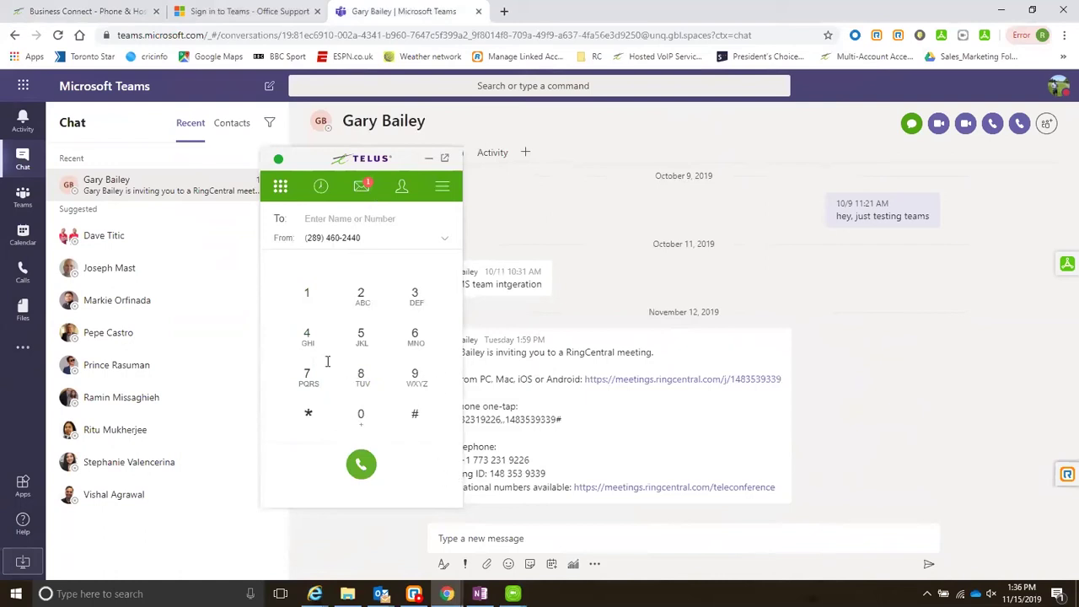
left_click(320, 187)
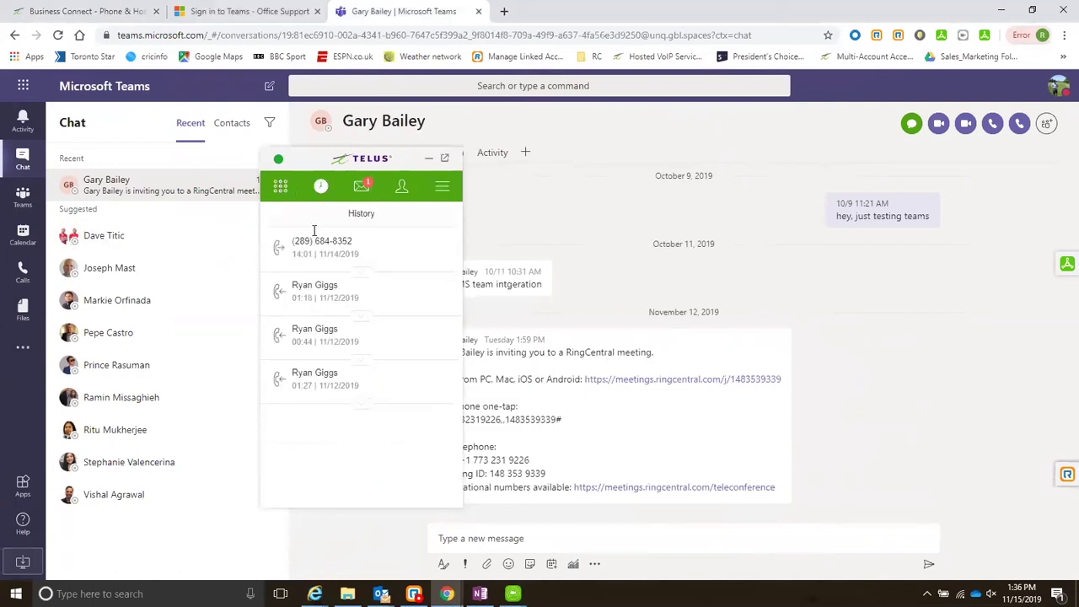
left_click(362, 188)
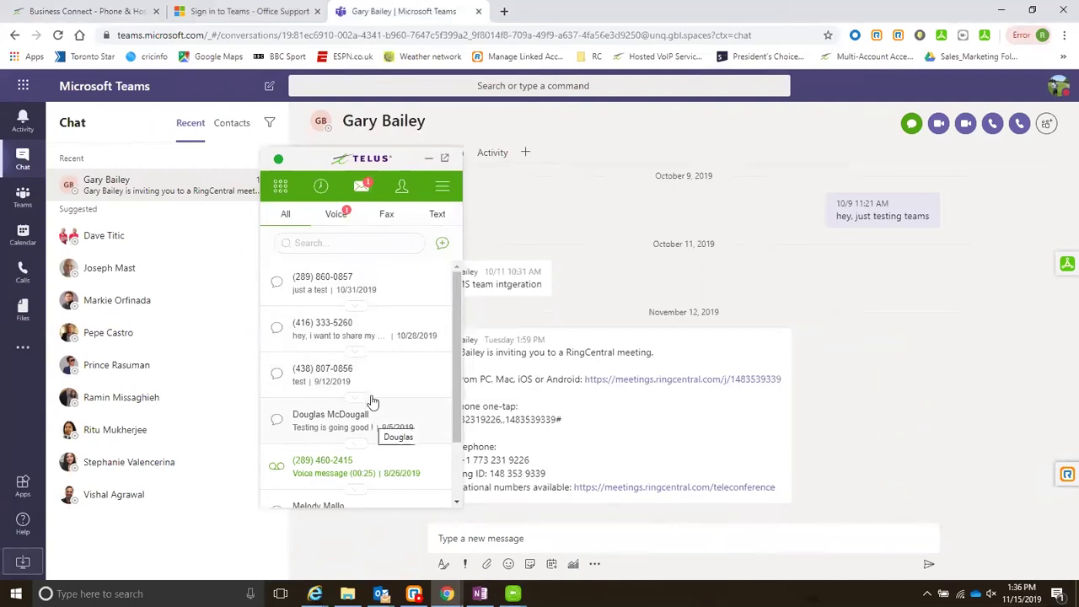
scroll(374, 402, "down", 2)
scroll(373, 402, "up", 2)
Browse the contact list in the TELUS dialer.
left_click(401, 188)
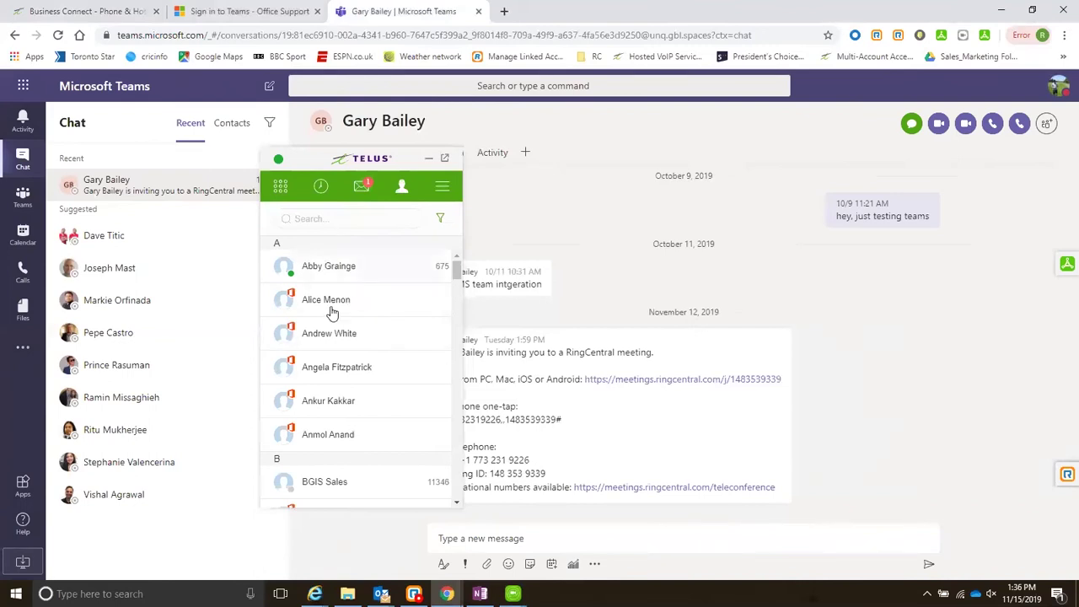
scroll(343, 358, "down", 1)
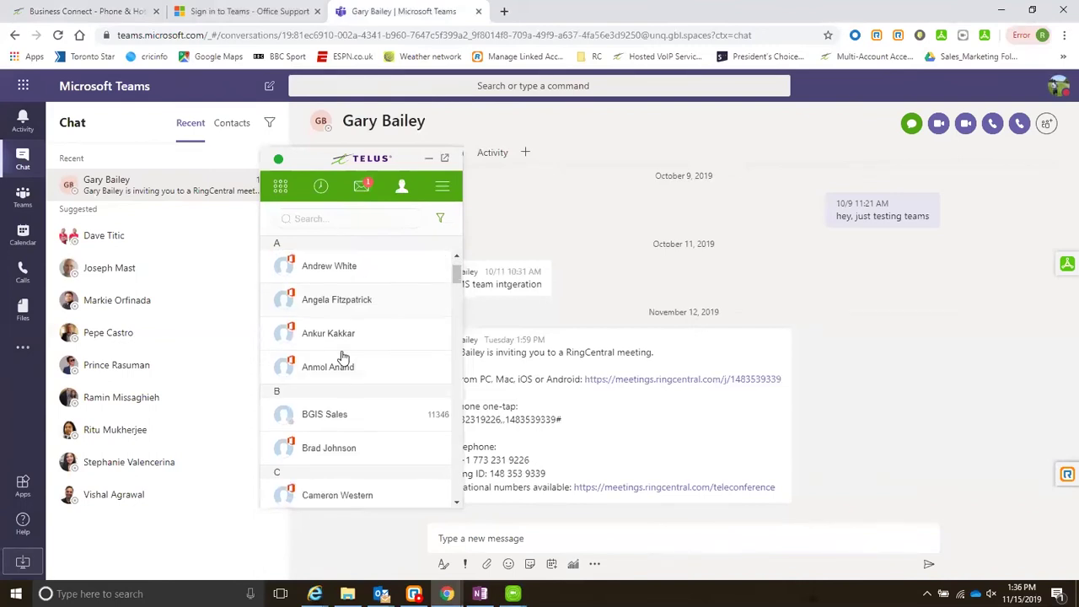
scroll(343, 359, "down", 4)
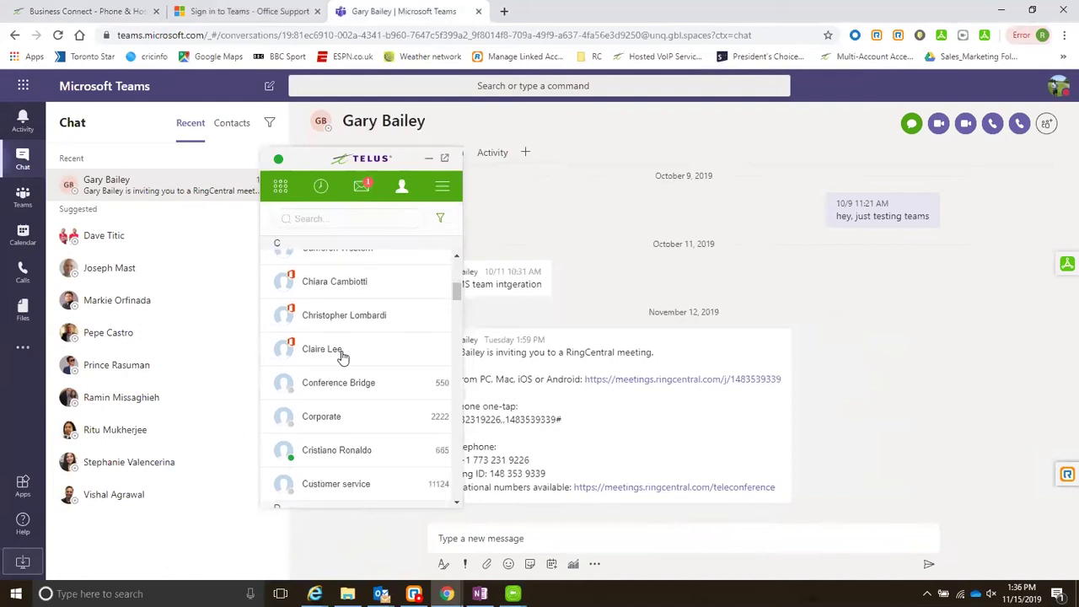
scroll(343, 357, "down", 4)
scroll(409, 354, "up", 4)
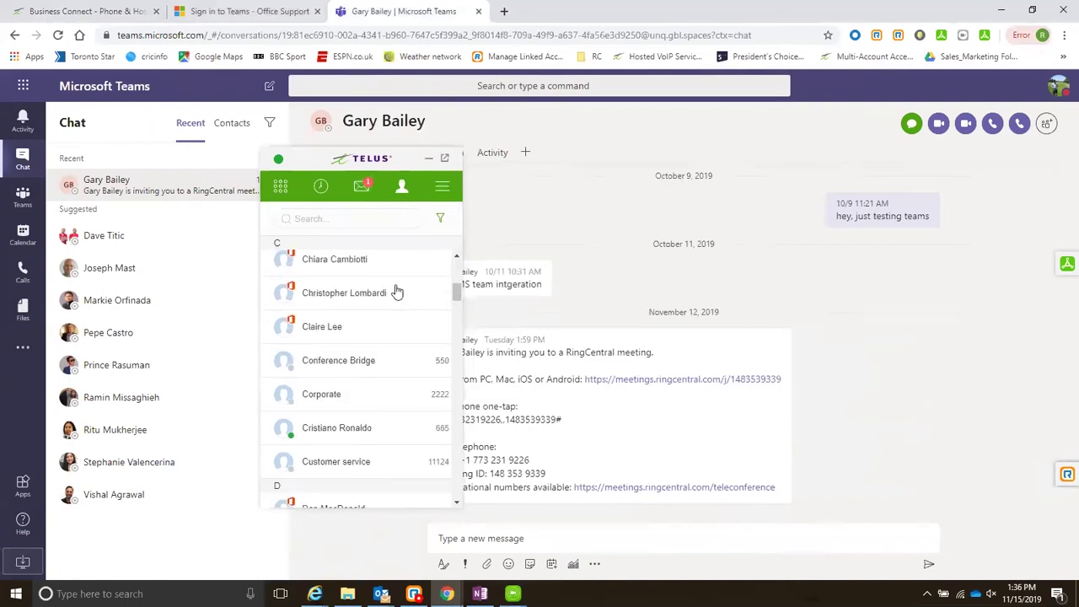
Set TELUS Business Connect as the default app for audio calls in the Microsoft Teams Setting and return to the dial pad.
left_click(441, 185)
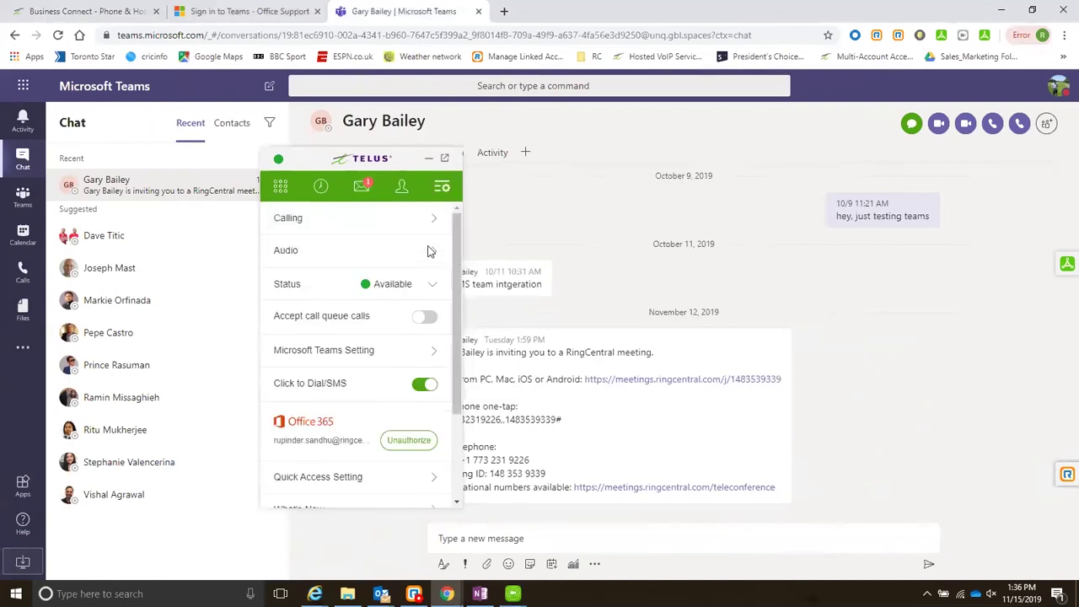
left_click(323, 350)
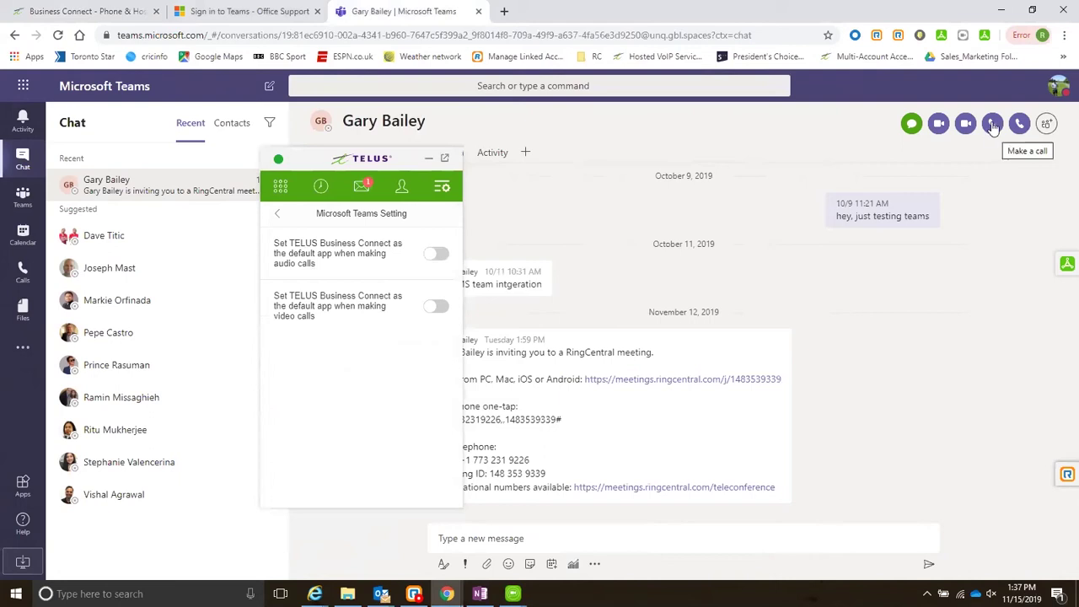
left_click(443, 257)
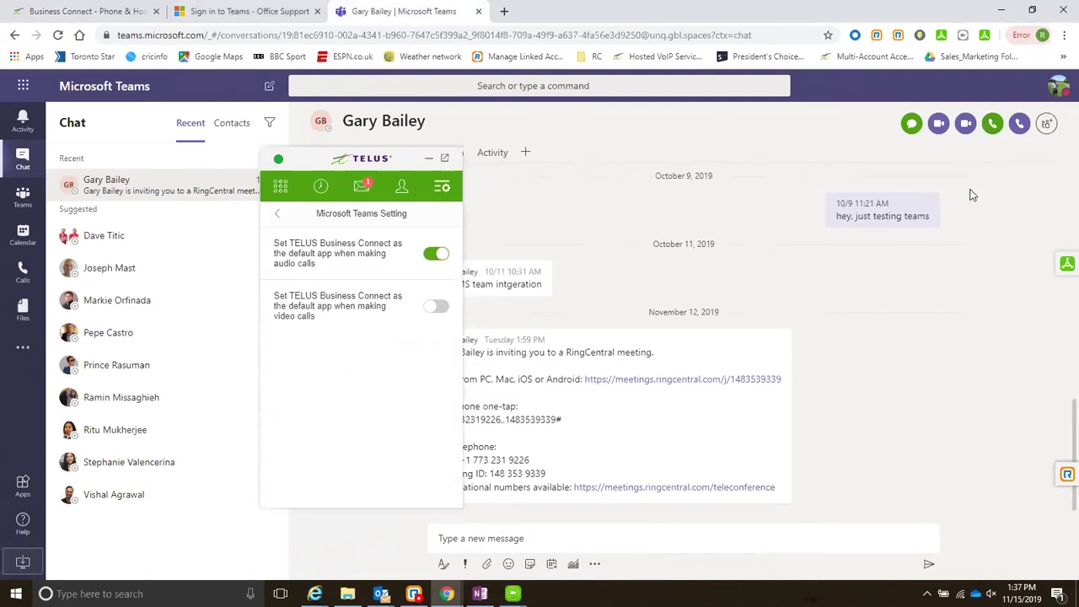
left_click(280, 186)
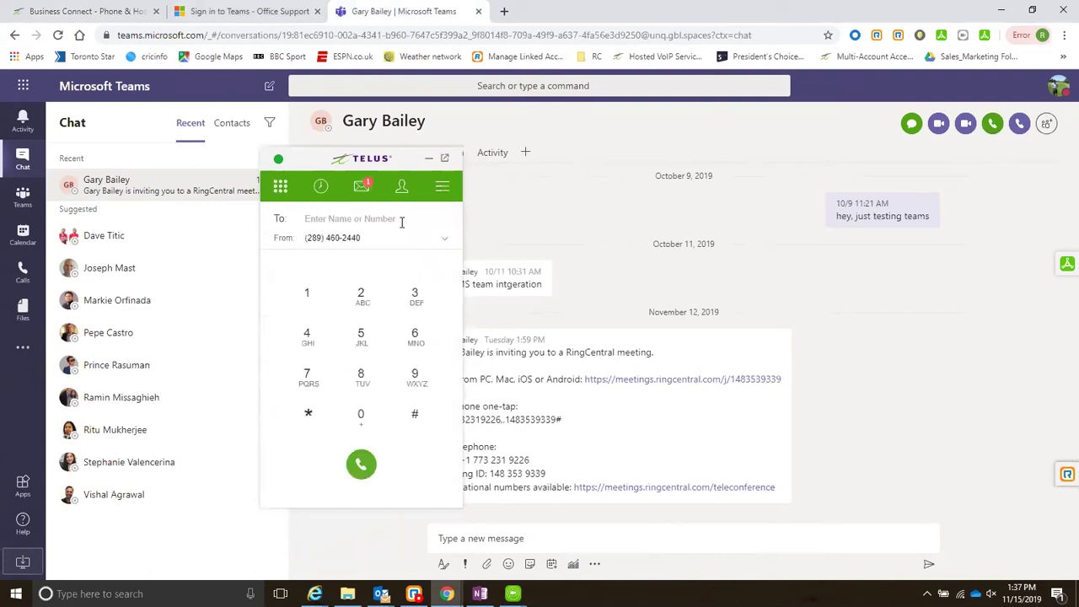
Check the Calling setting for how the TELUS dialer makes calls and return to the dial pad.
left_click(442, 189)
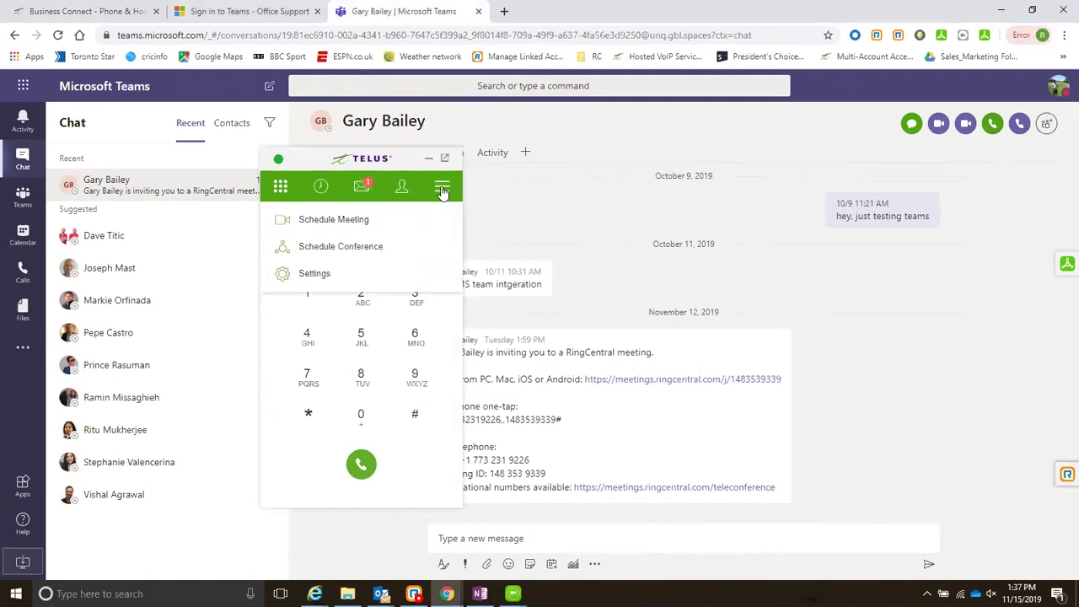
left_click(313, 273)
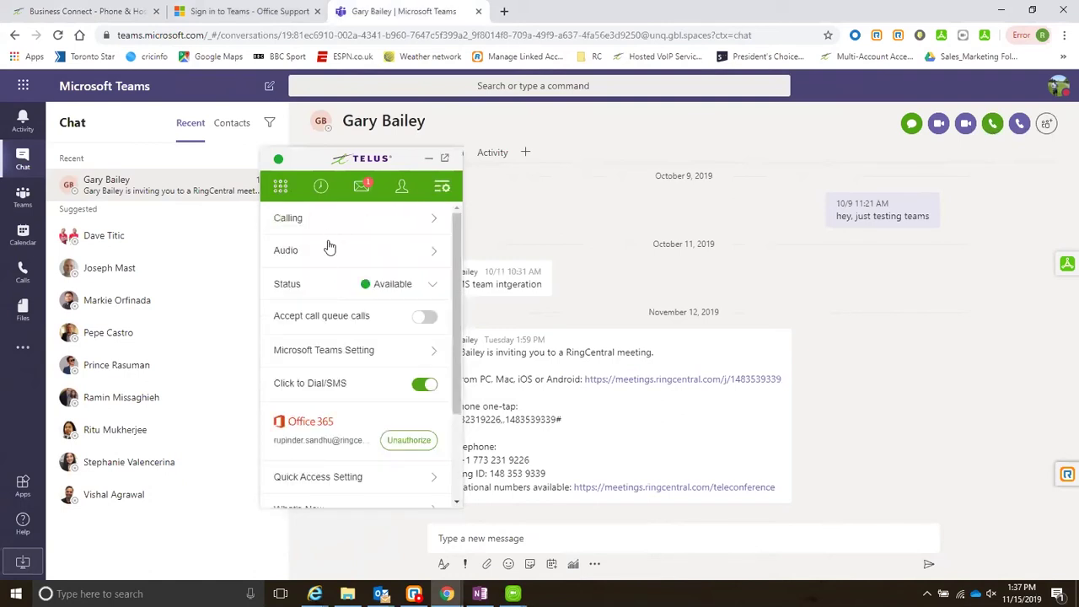
left_click(328, 218)
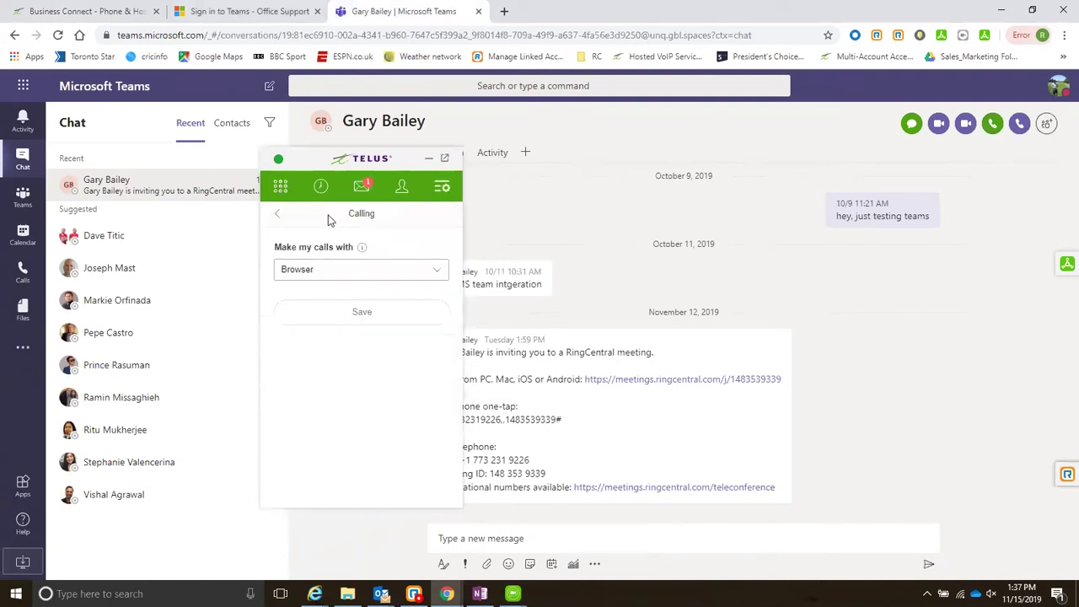
left_click(281, 186)
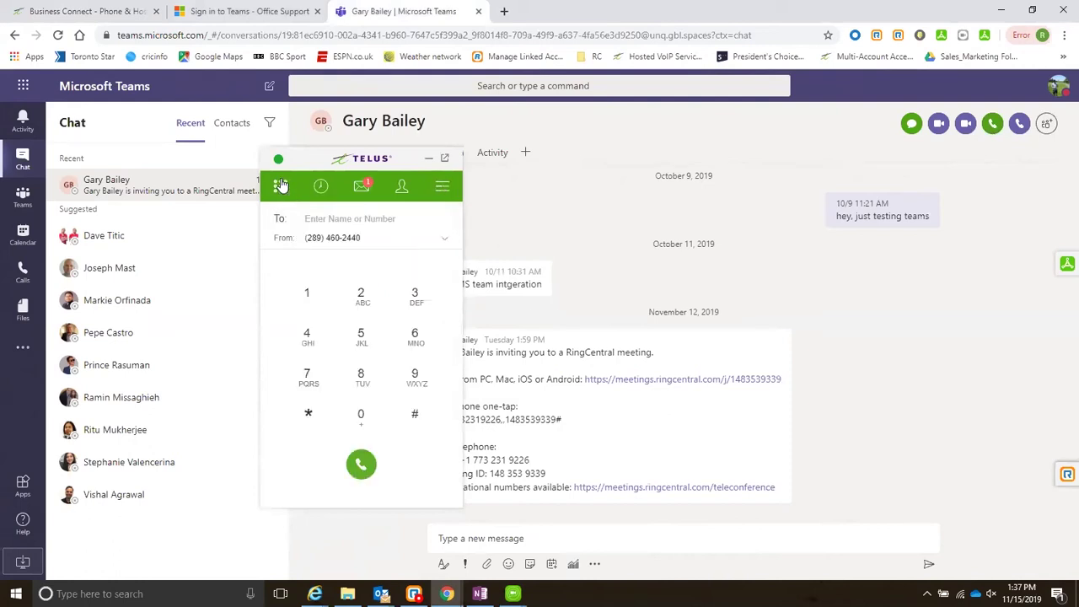
Place a TELUS Business Connect audio call to the contact of the open Teams chat and end it.
left_click(993, 124)
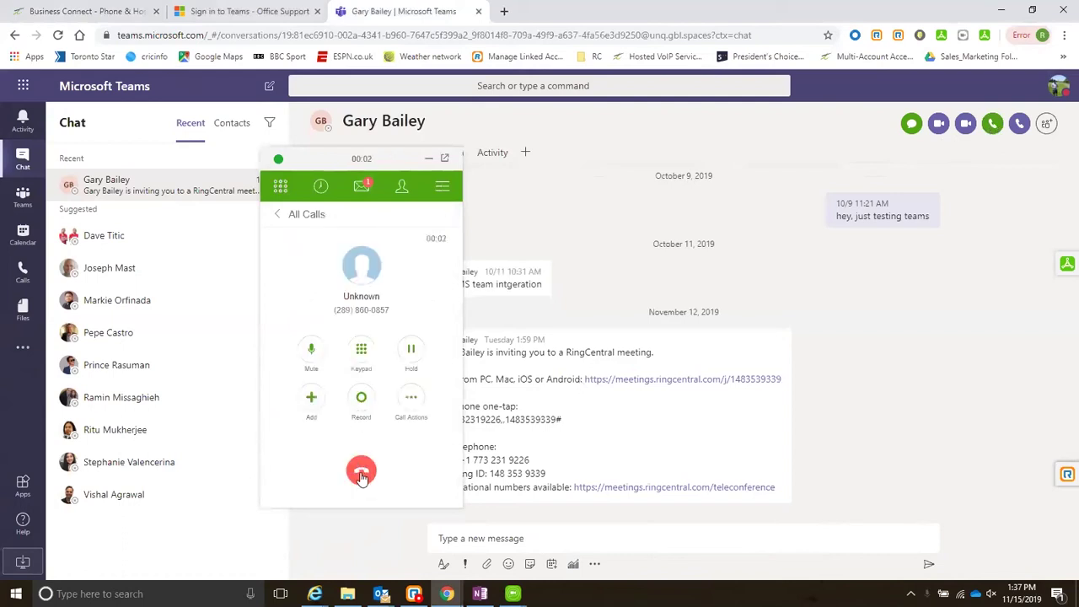
left_click(360, 475)
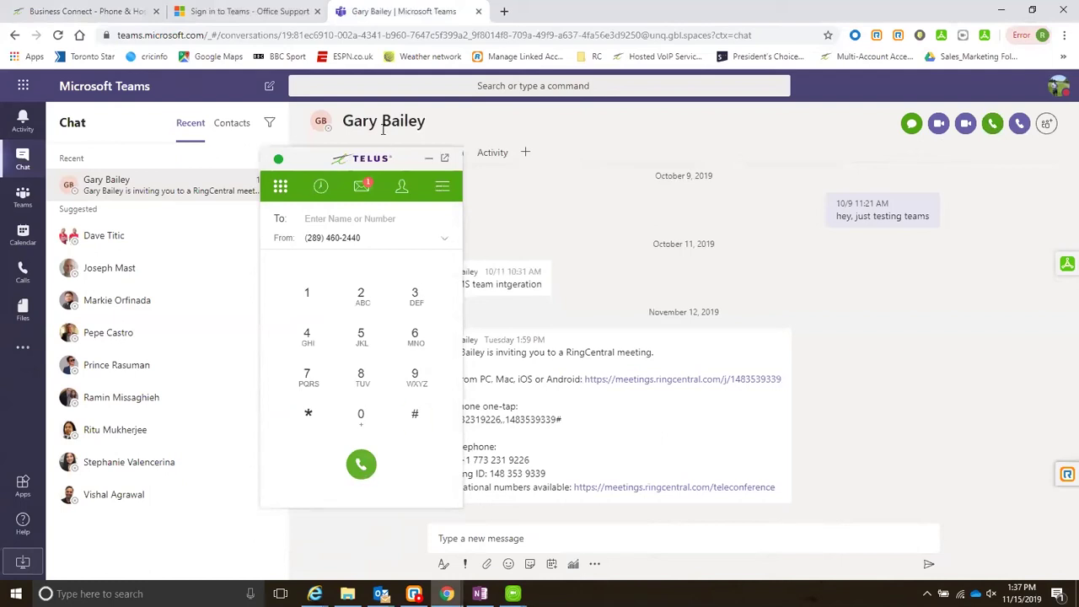
Find a contact by first name in the TELUS contact list, call the contact's mobile number and hang up.
left_click(401, 186)
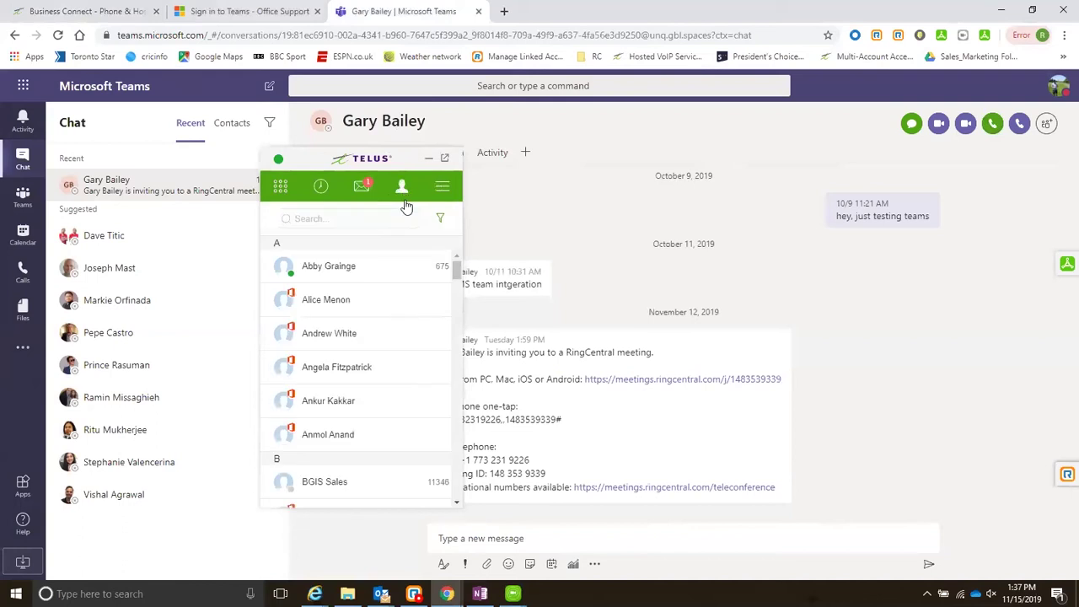
left_click(311, 217)
type("mark")
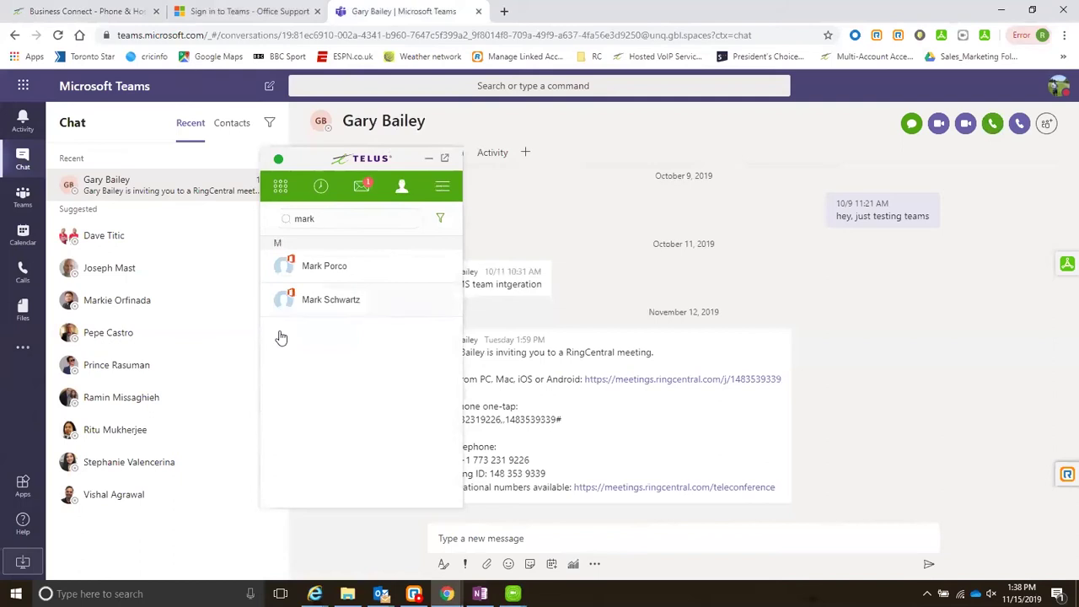
left_click(328, 269)
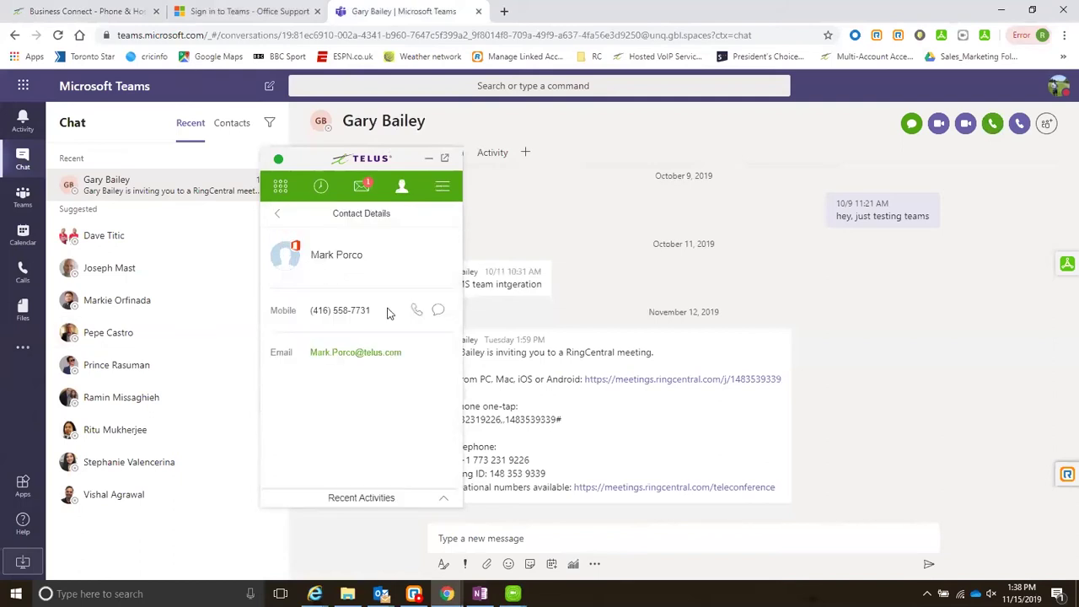
left_click(417, 310)
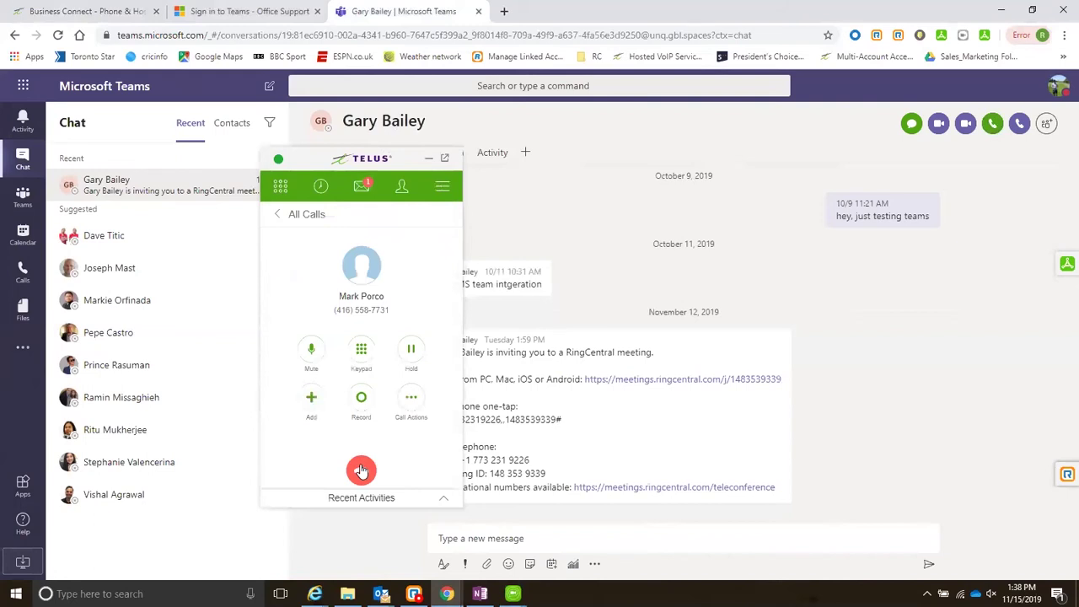
left_click(361, 470)
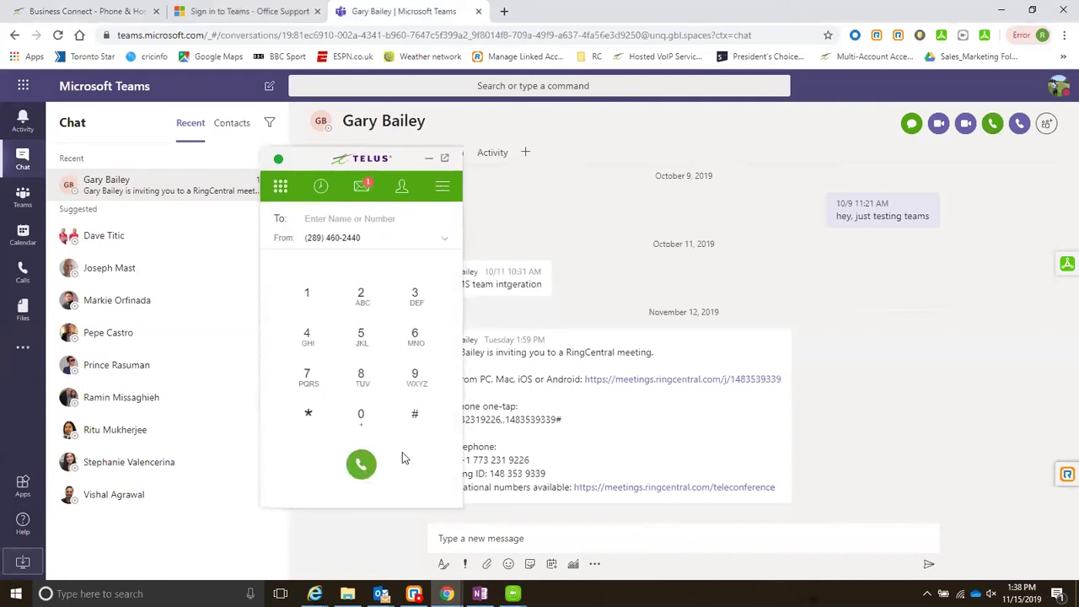
Search Microsoft Teams for people with the same first name, clear the search and close the suggestions.
left_click(314, 86)
type("mar")
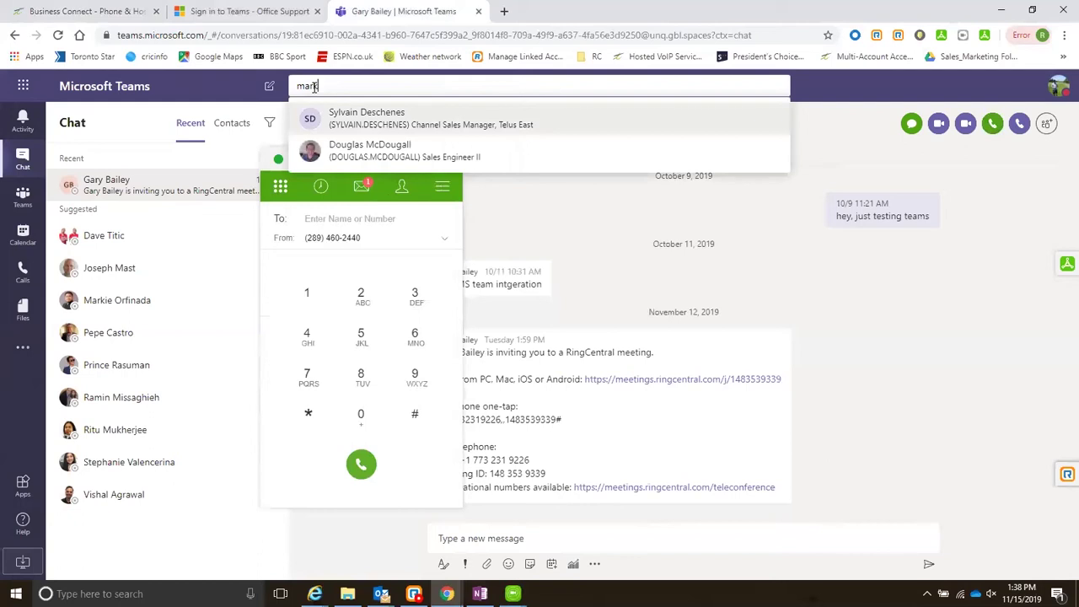
type("k")
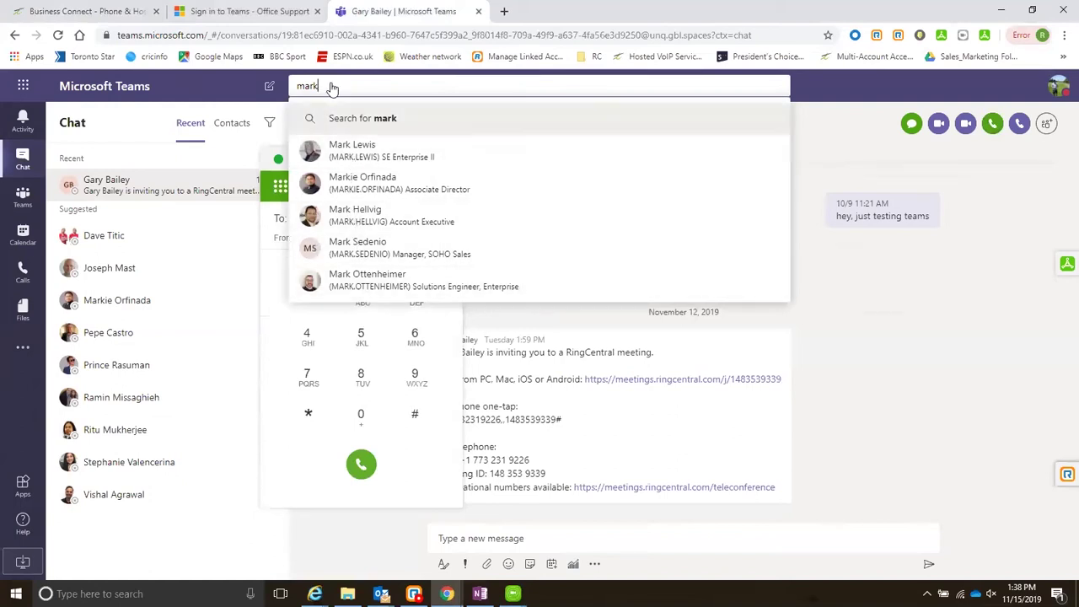
key("BackSpace")
key("BackSpace")
key("BackSpace")
key("BackSpace")
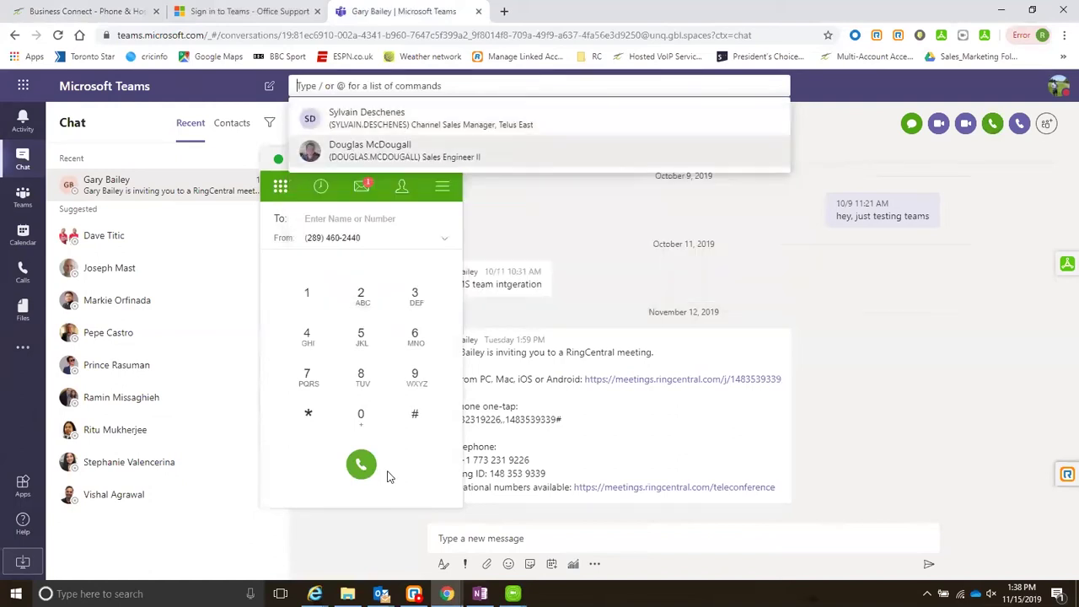
left_click(377, 341)
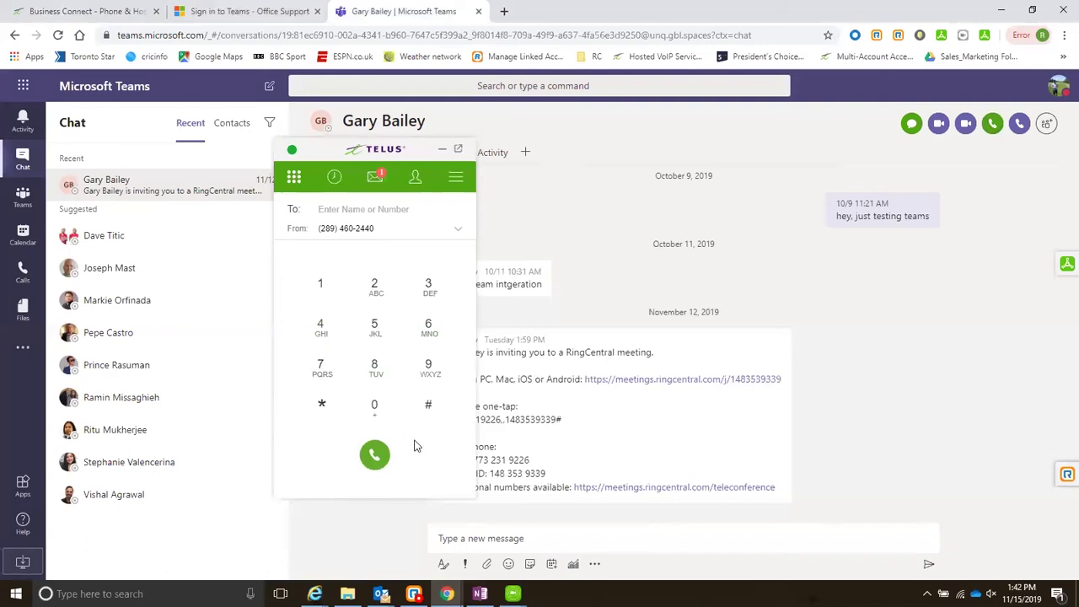
Preview the My TELUS Business Connect Phone and Custom Phone calling options, reselect Browser and return to the dial pad.
left_click(455, 178)
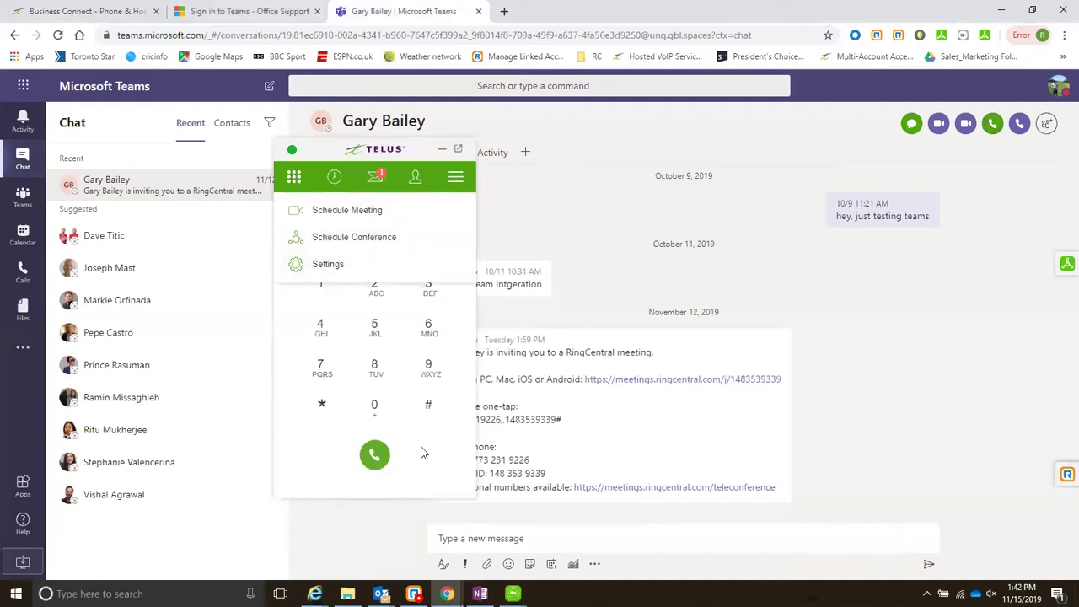
left_click(307, 266)
left_click(327, 206)
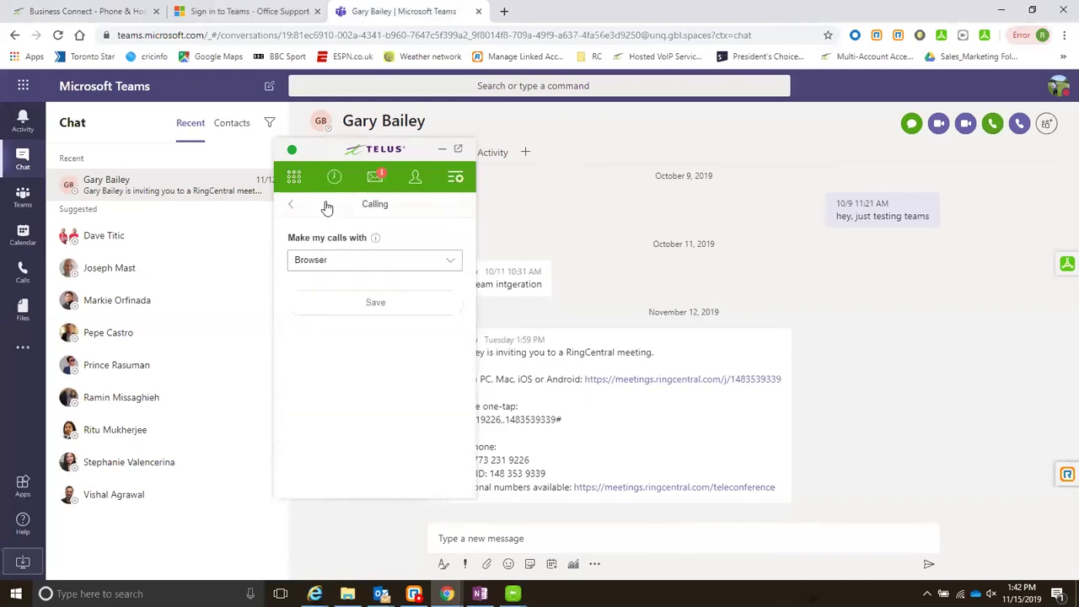
left_click(329, 261)
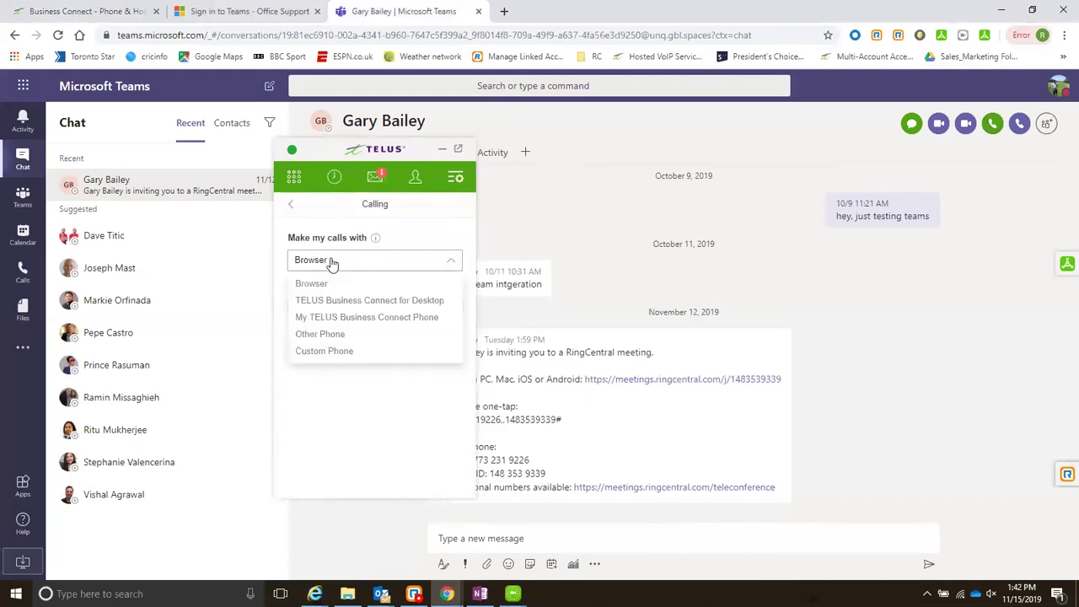
left_click(348, 318)
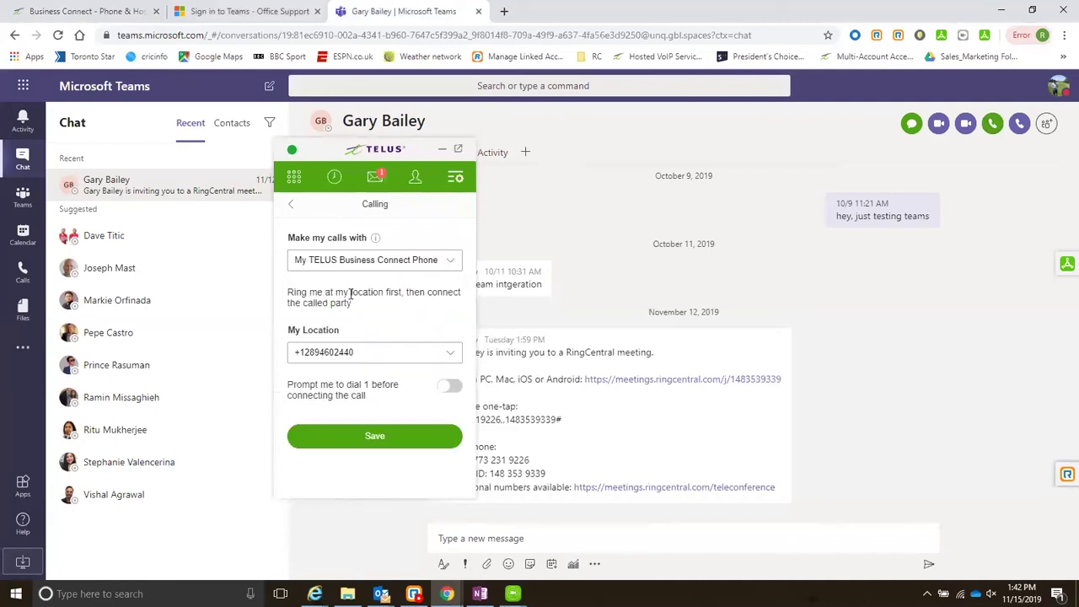
left_click(354, 263)
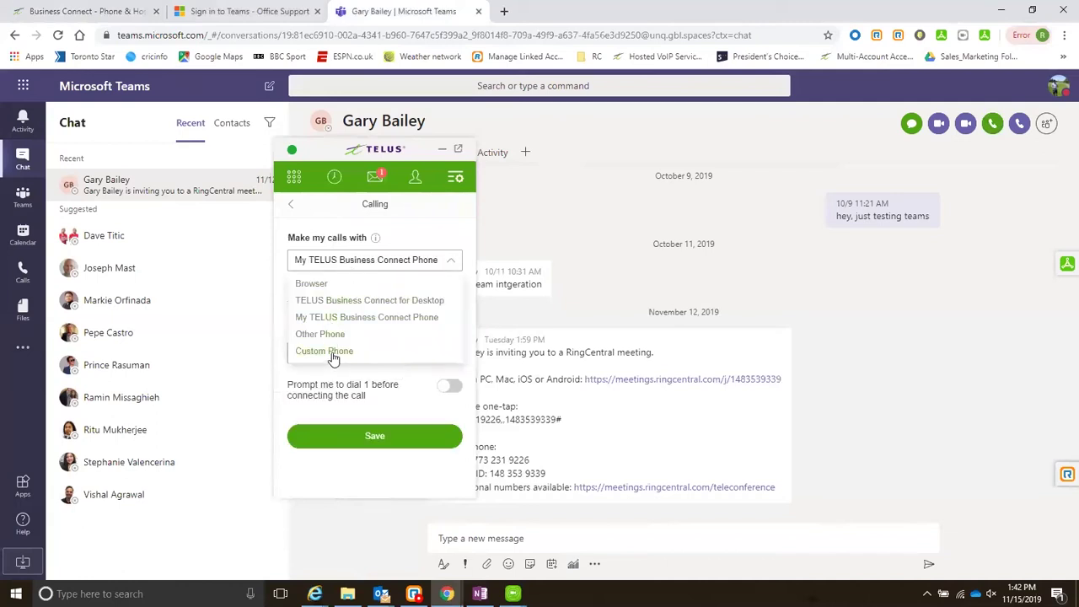
left_click(332, 353)
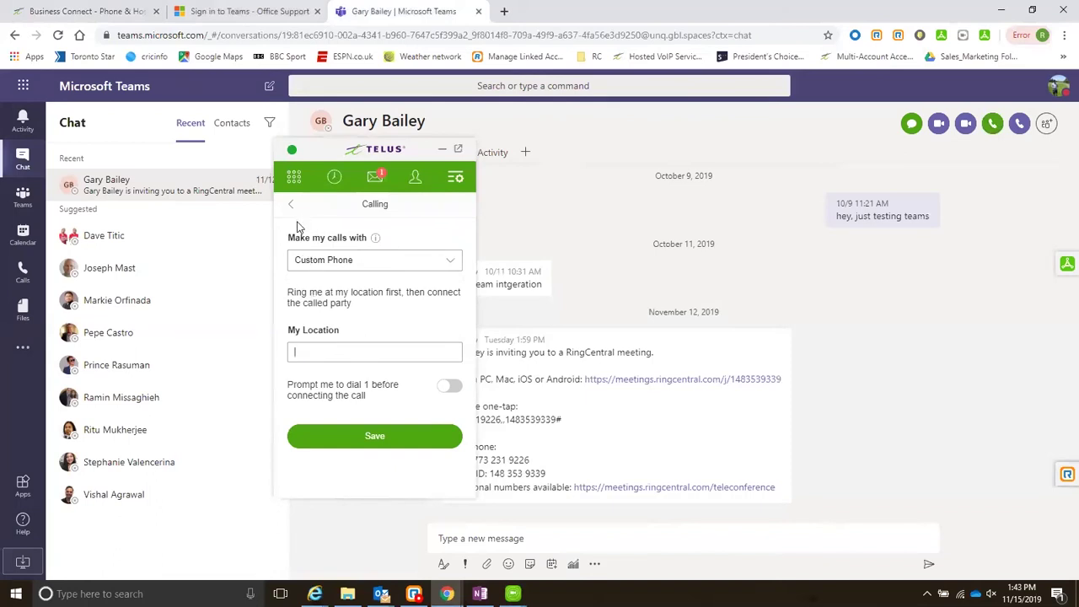
left_click(317, 263)
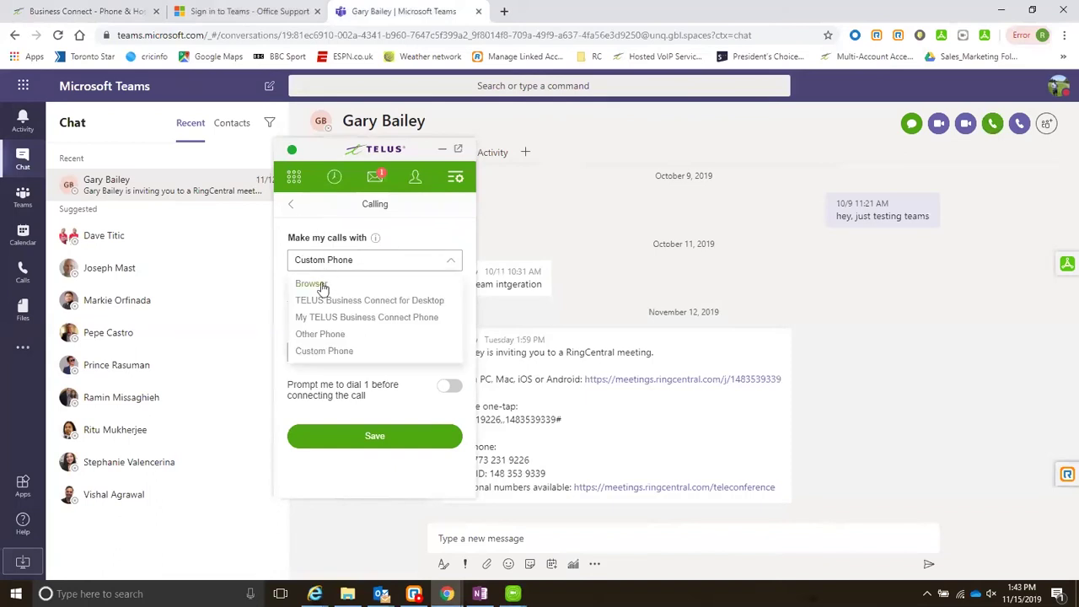
left_click(322, 285)
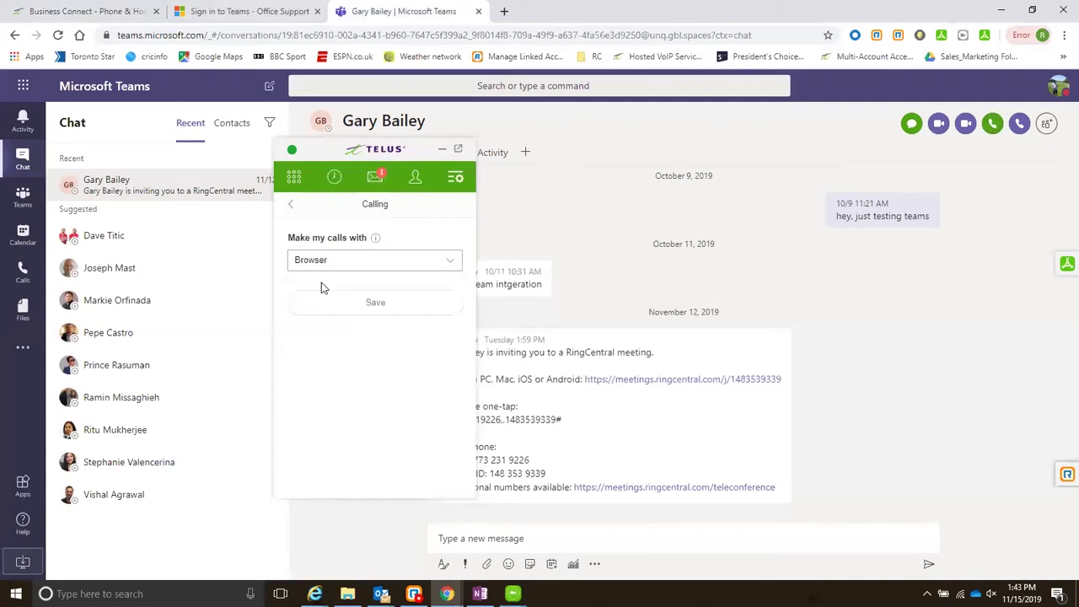
left_click(291, 209)
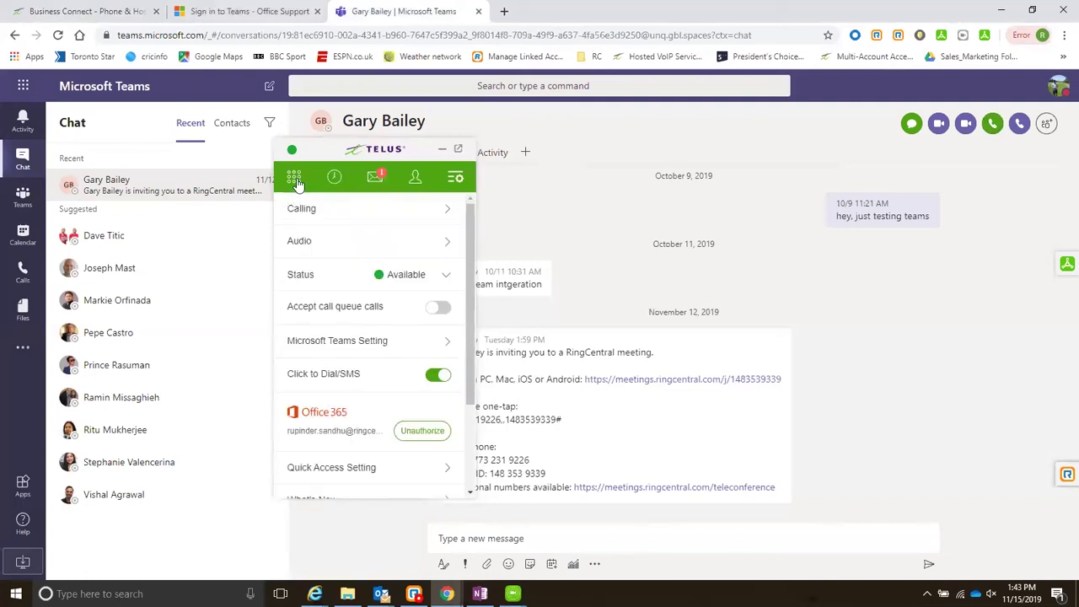
left_click(294, 177)
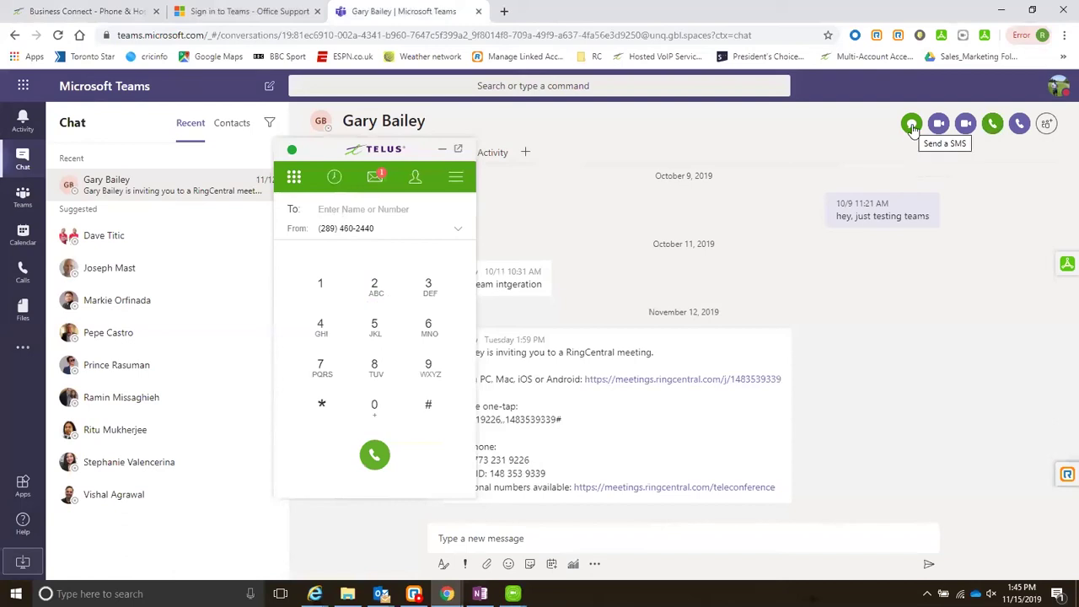
Review the list of all messages in the TELUS dialer.
left_click(376, 177)
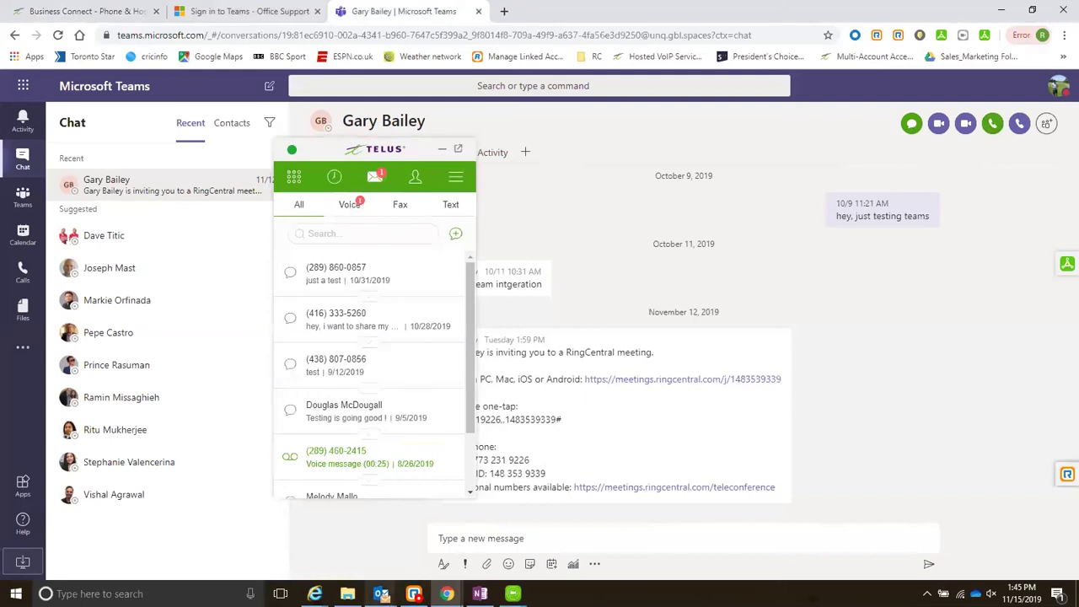
mouse_move(381, 594)
mouse_move(314, 541)
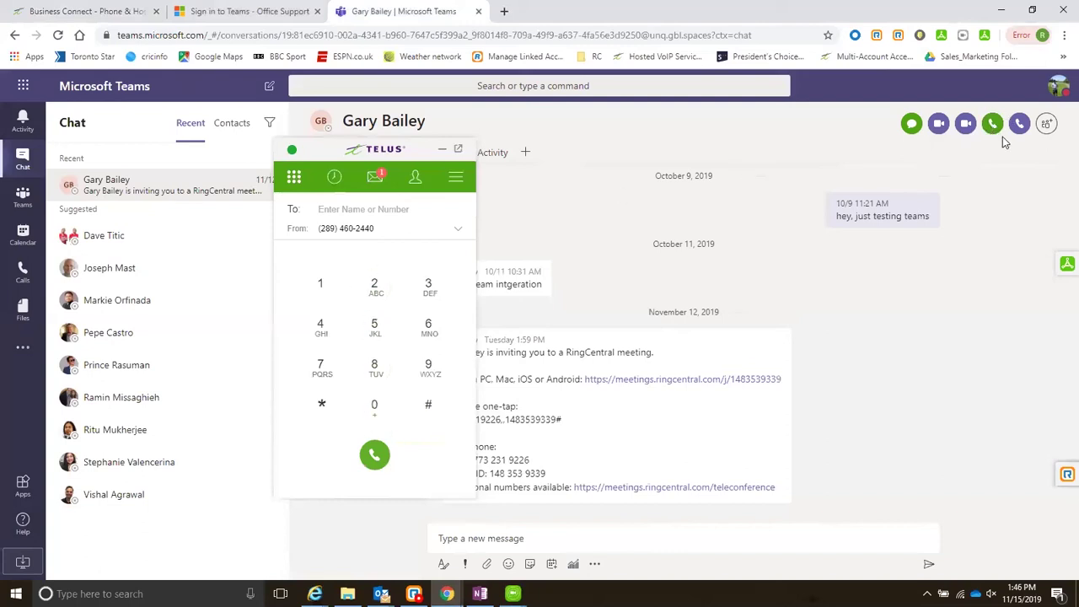
Set TELUS Business Connect as the default app for making video calls in the Microsoft Teams Setting.
left_click(455, 177)
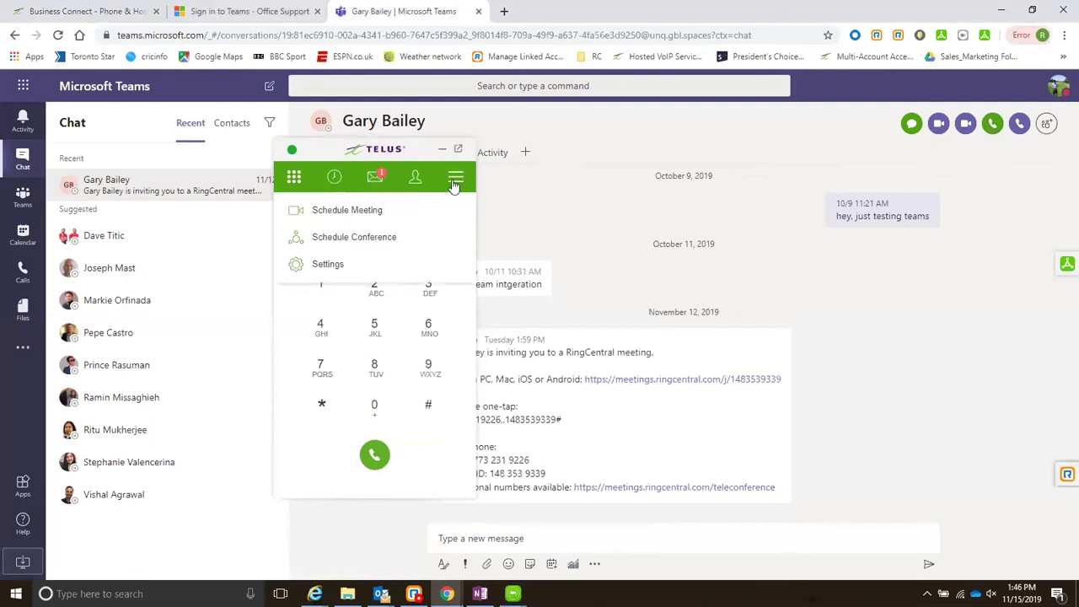
left_click(312, 267)
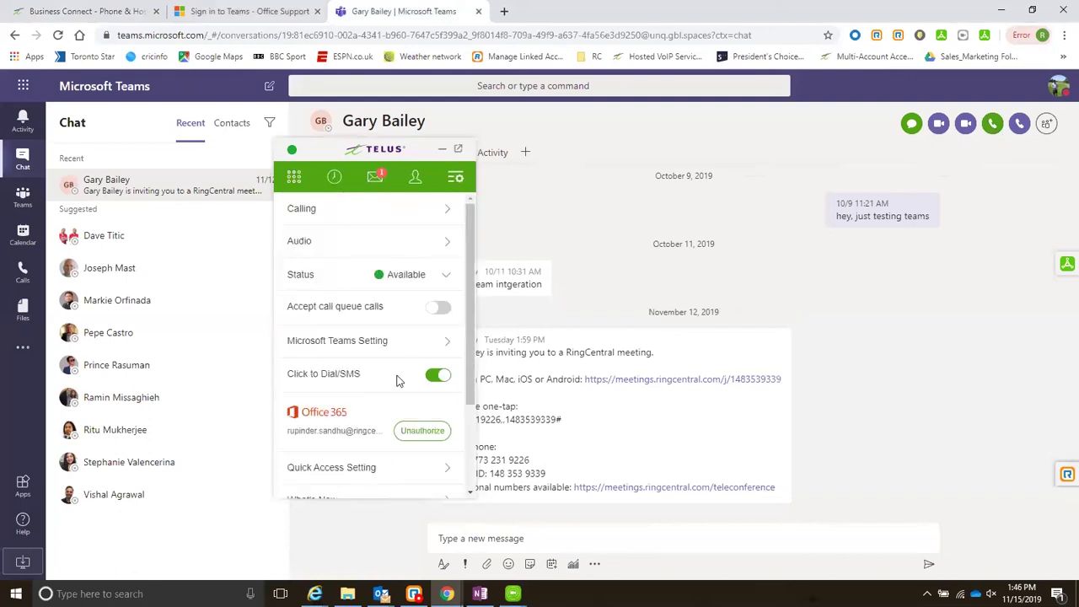
left_click(367, 341)
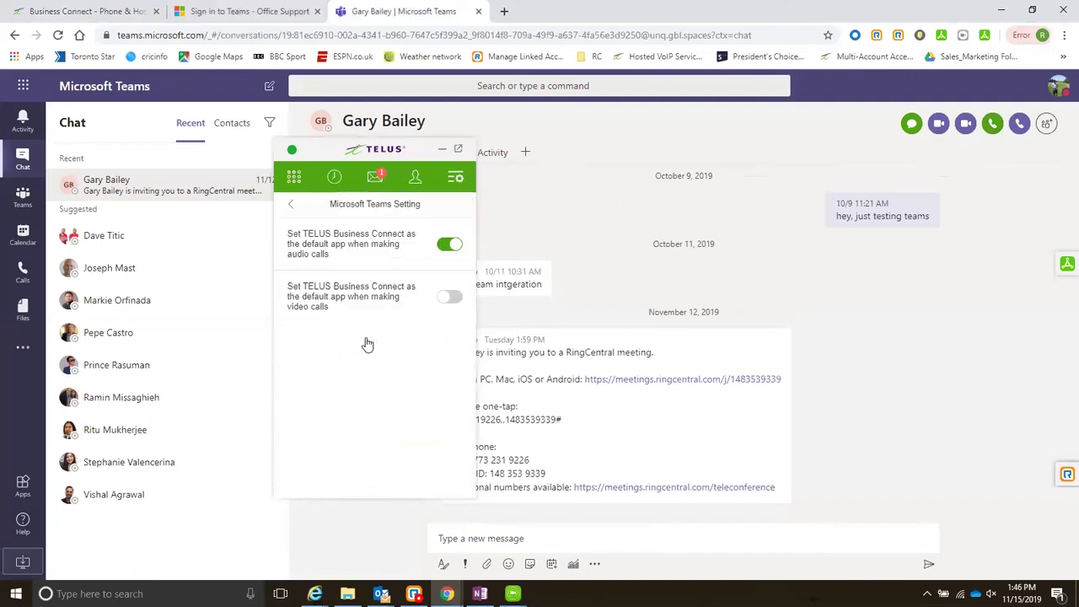
left_click(450, 299)
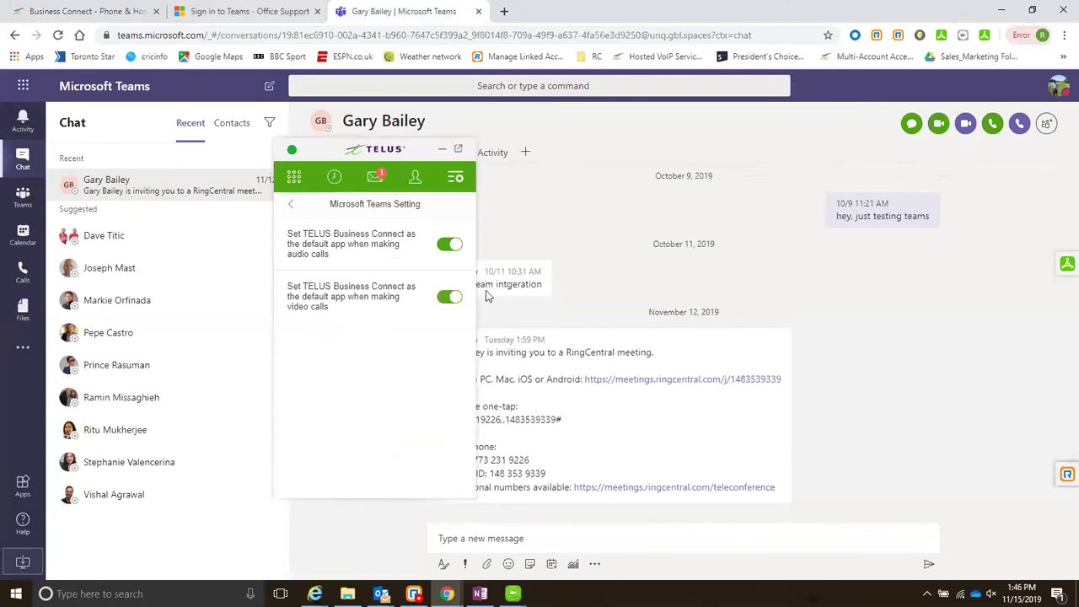
Send a TELUS Business Connect video meeting invitation to the open chat's contact and look through the posted details.
left_click(939, 125)
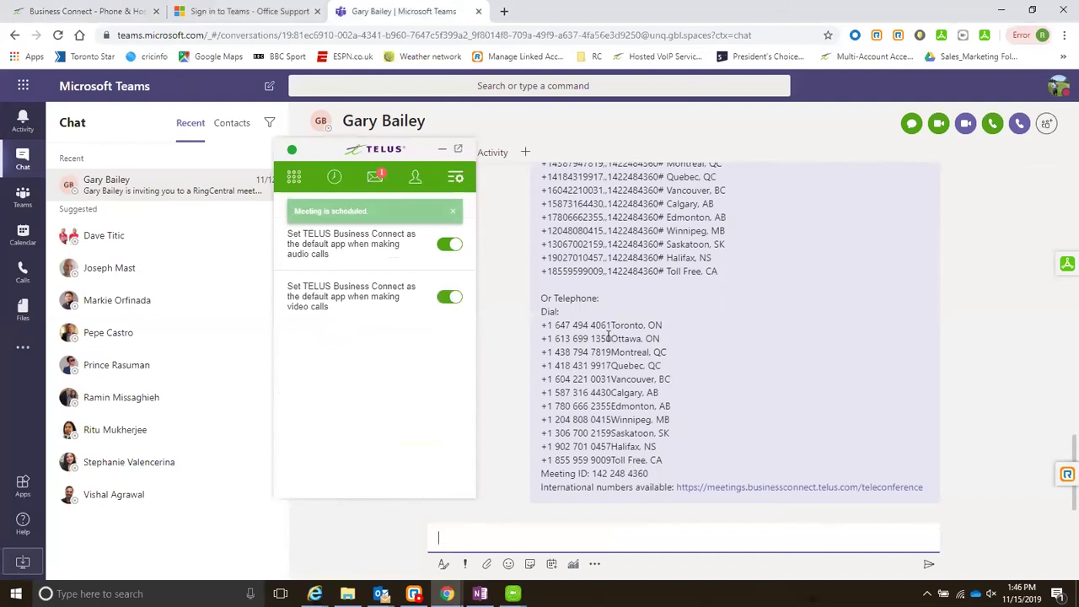
scroll(715, 391, "up", 3)
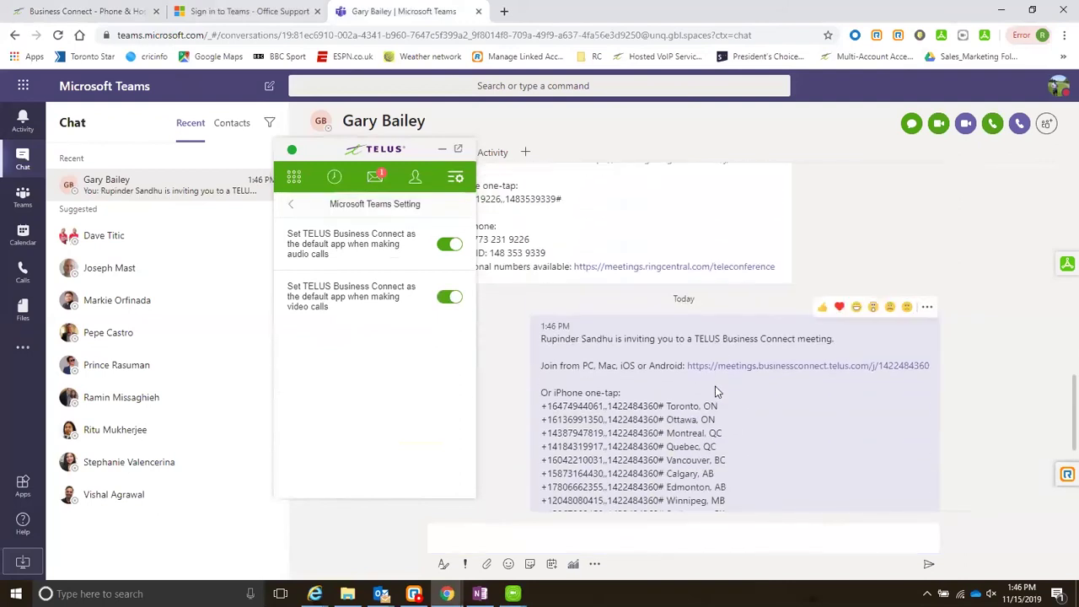
Turn off TELUS Business Connect as the default app for video calls and return to the settings list.
left_click(447, 300)
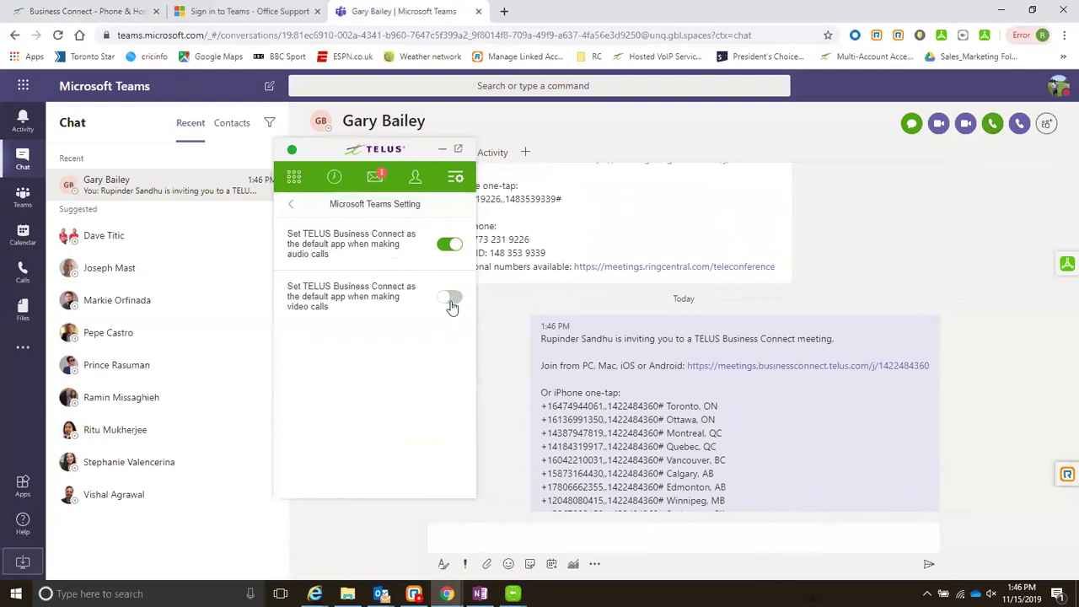
left_click(291, 206)
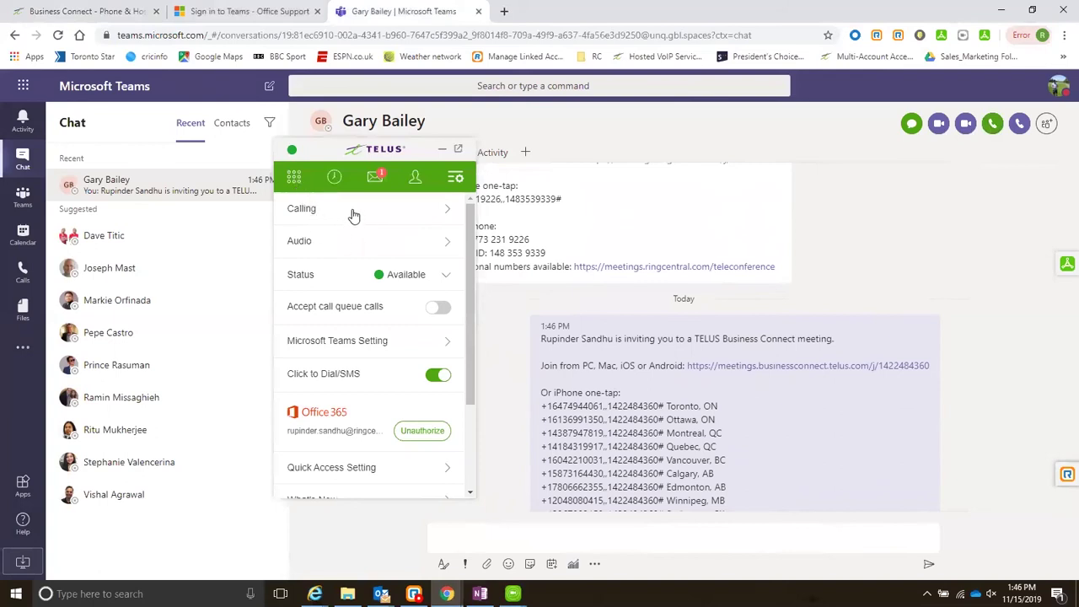
Switch accepting call queue calls on and back off, and return to the TELUS dial pad.
left_click(439, 309)
left_click(439, 309)
left_click(294, 176)
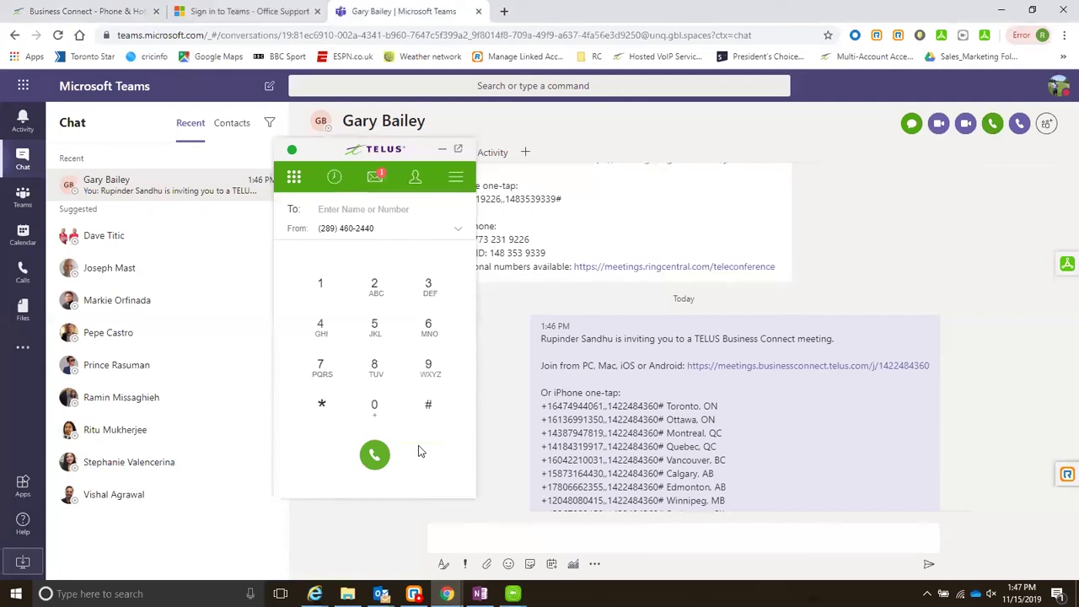
Show the Download Centre page of the TELUS website and minimise the floating TELUS dialer.
key("alt+Tab")
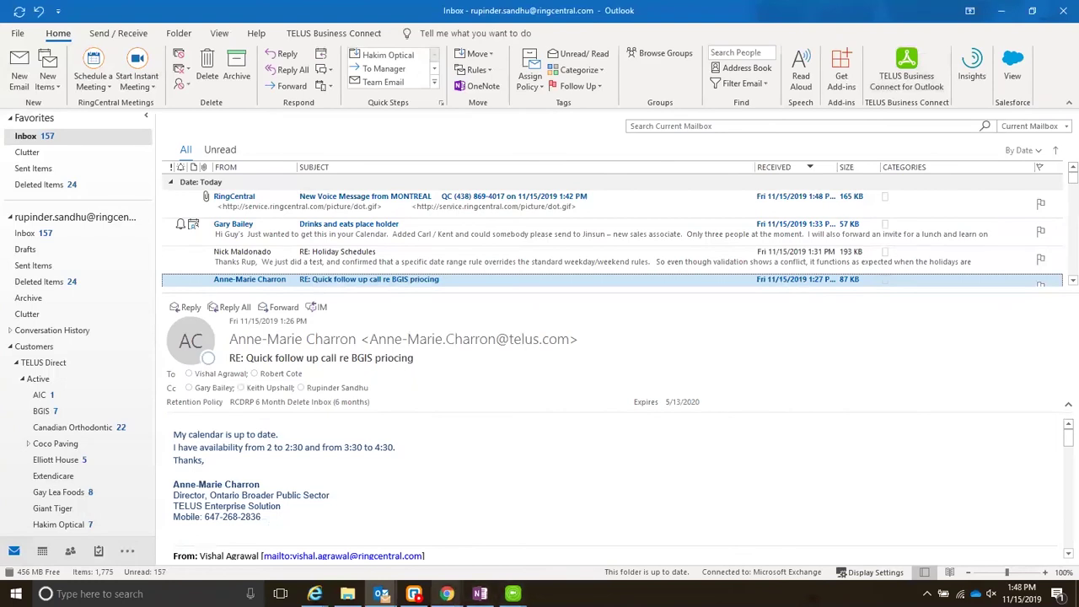
mouse_move(446, 594)
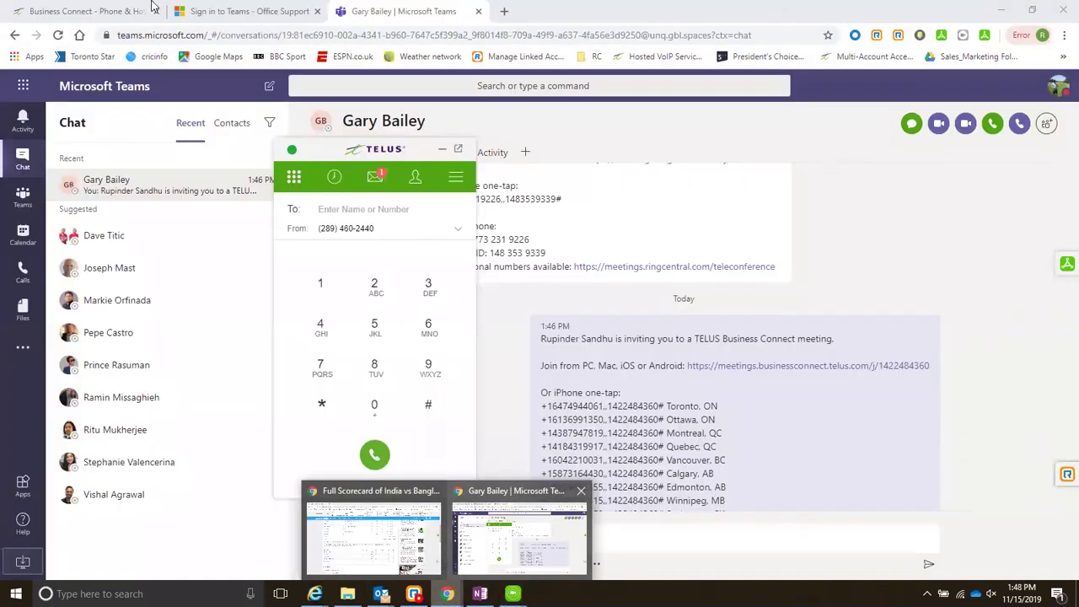
left_click(519, 536)
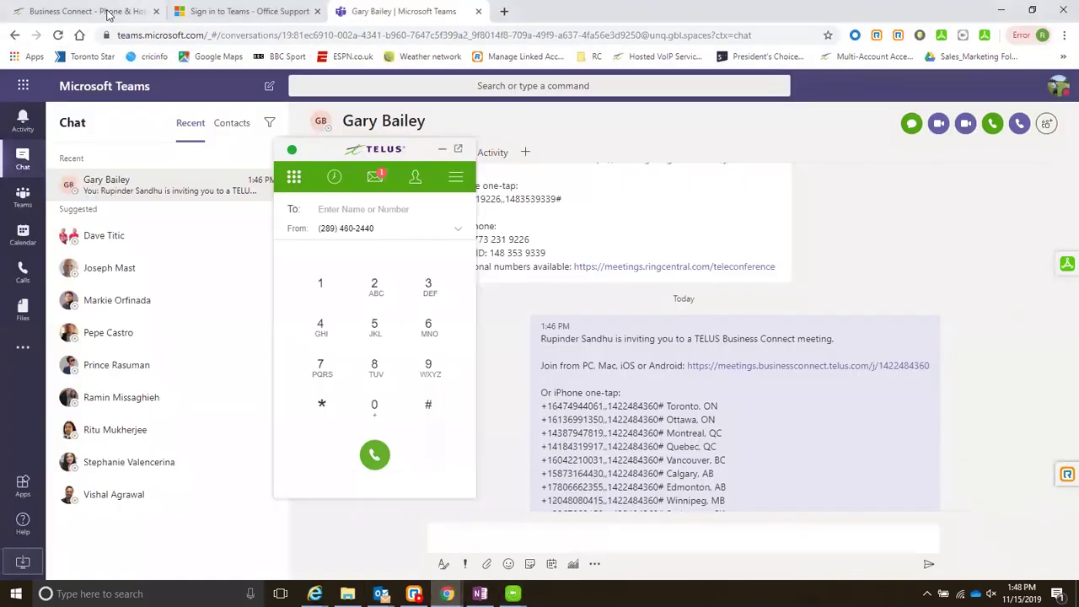
left_click(107, 15)
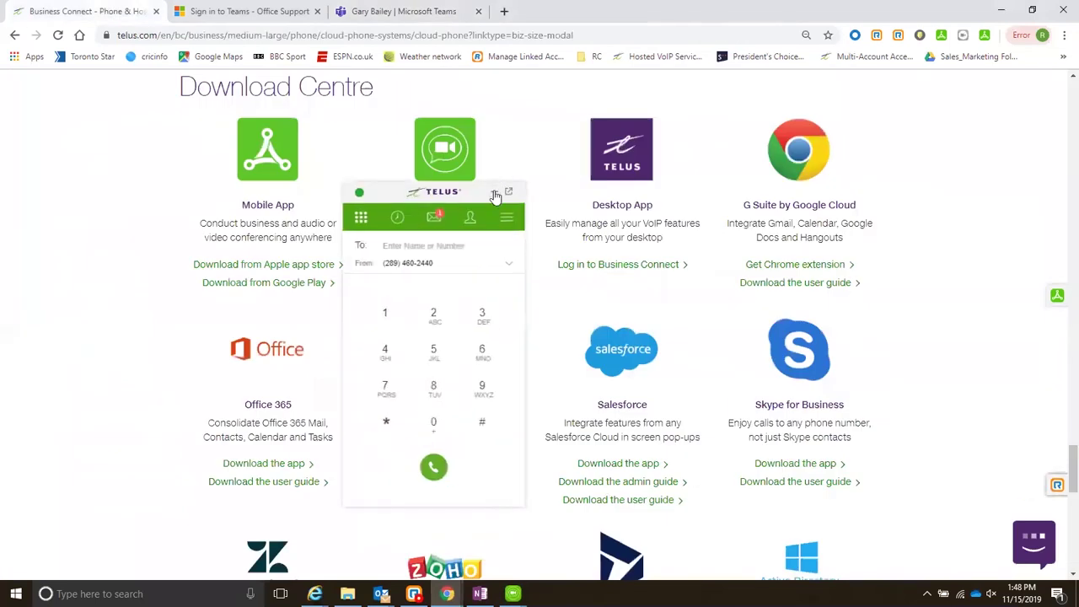
left_click(495, 193)
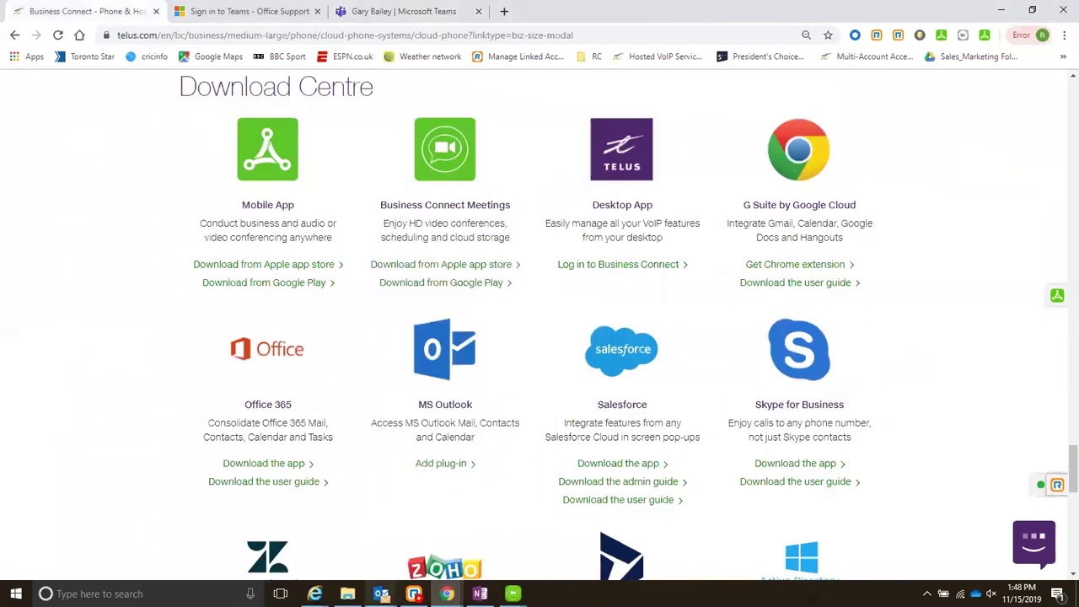
Switch to Outlook and open the TELUS Business Connect for Outlook dialer.
mouse_move(381, 593)
left_click(345, 531)
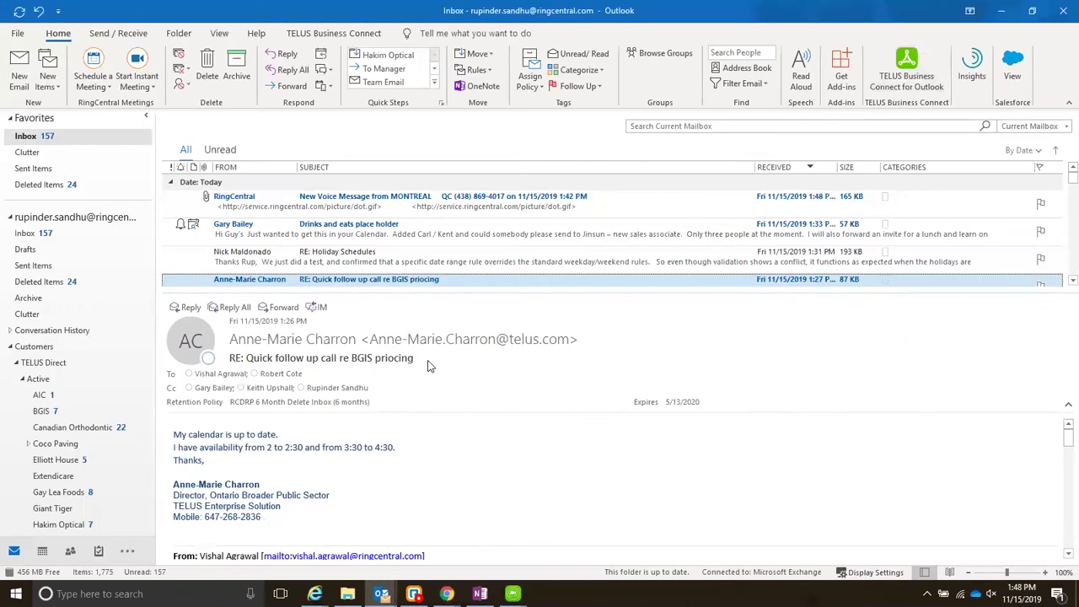
left_click(902, 65)
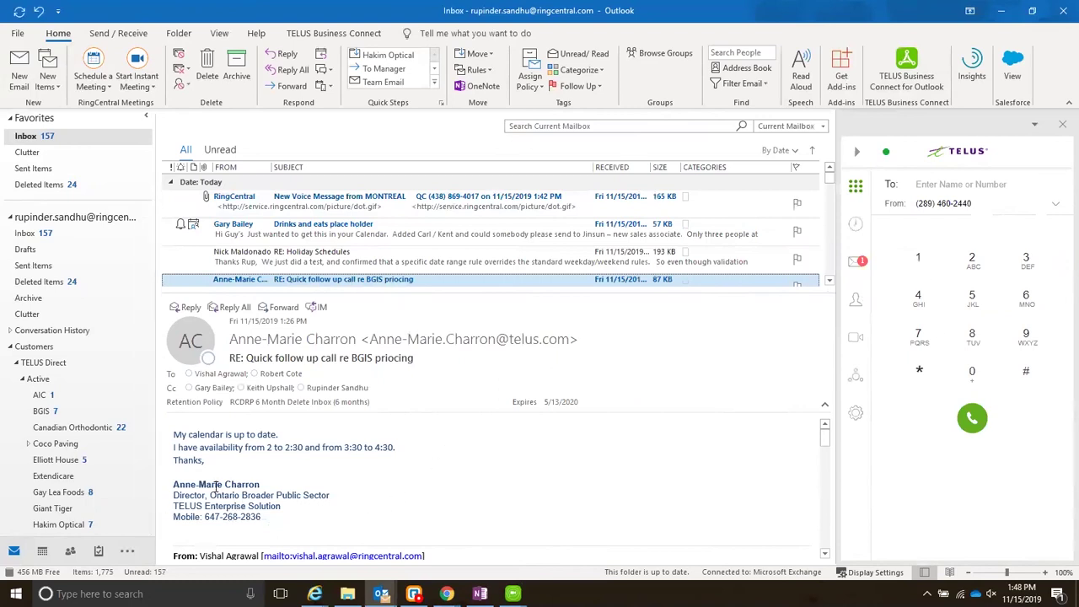
Call the mobile number in the open email's signature using TELUS Business Connect, and hang up.
left_click_drag(263, 517, 204, 518)
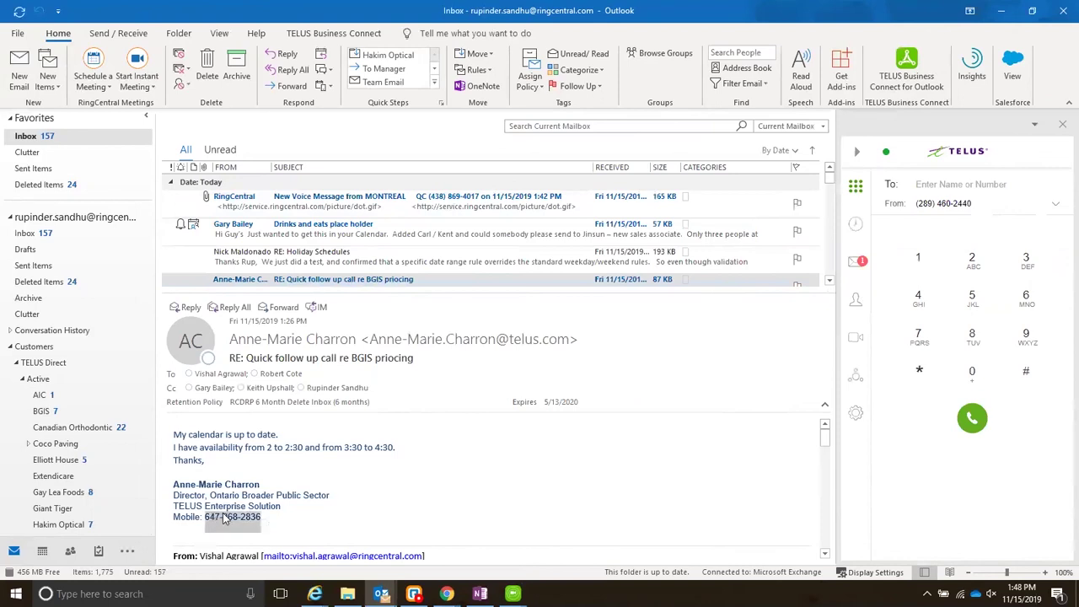
right_click(224, 520)
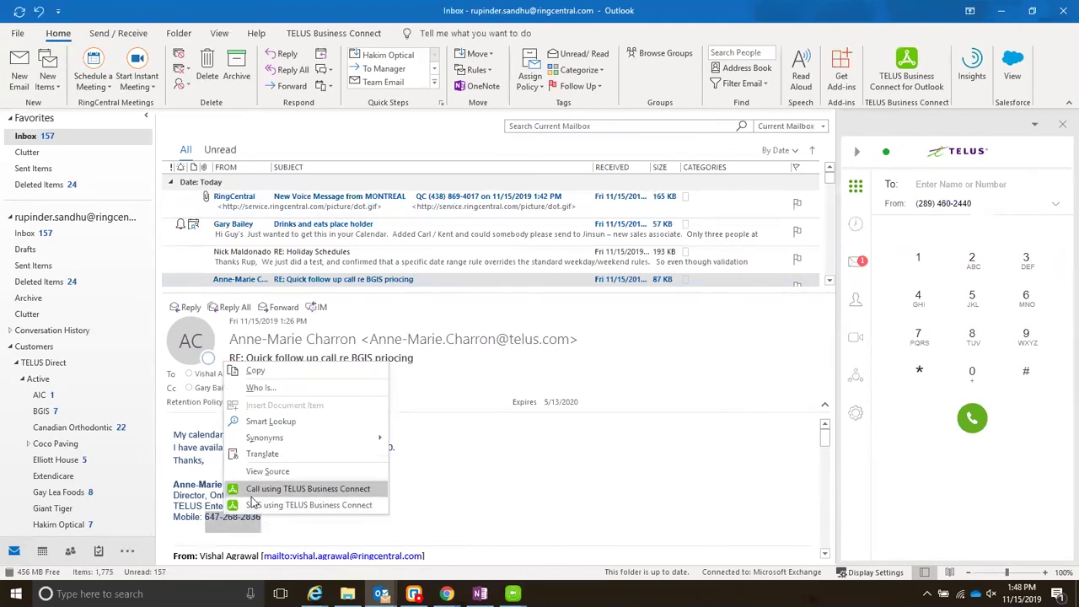
left_click(255, 502)
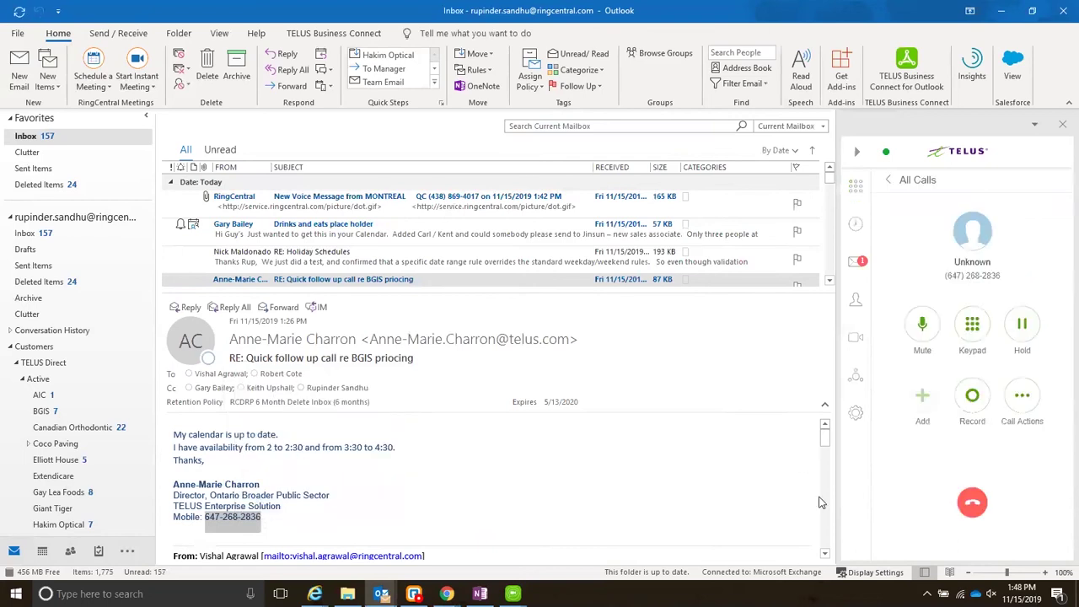
left_click(972, 503)
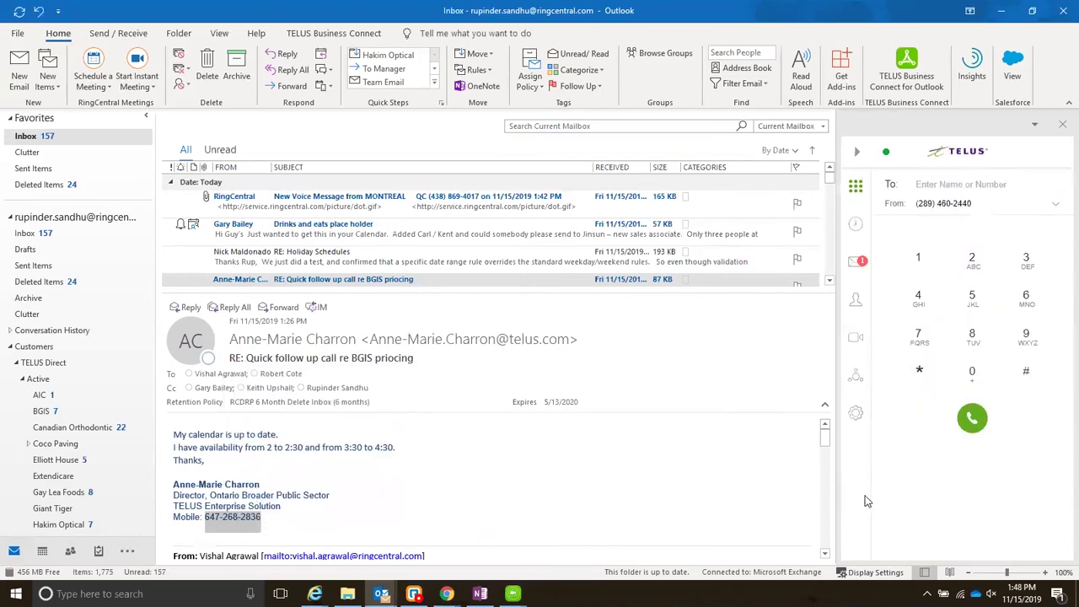
Review the available choices for making calls in the Calling settings and return to the dial pad.
left_click(855, 413)
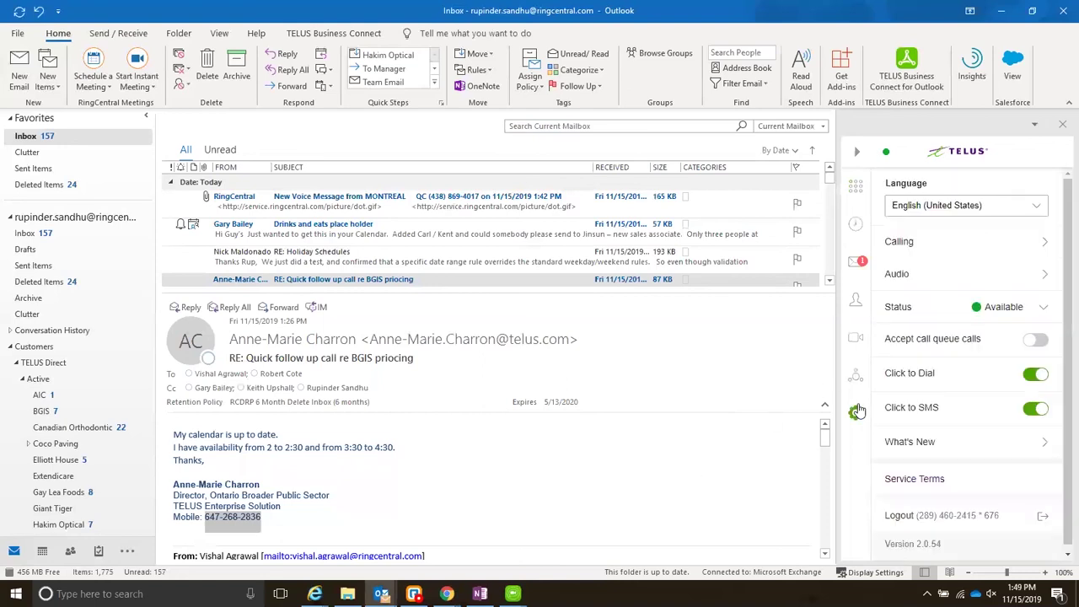
left_click(909, 242)
left_click(919, 241)
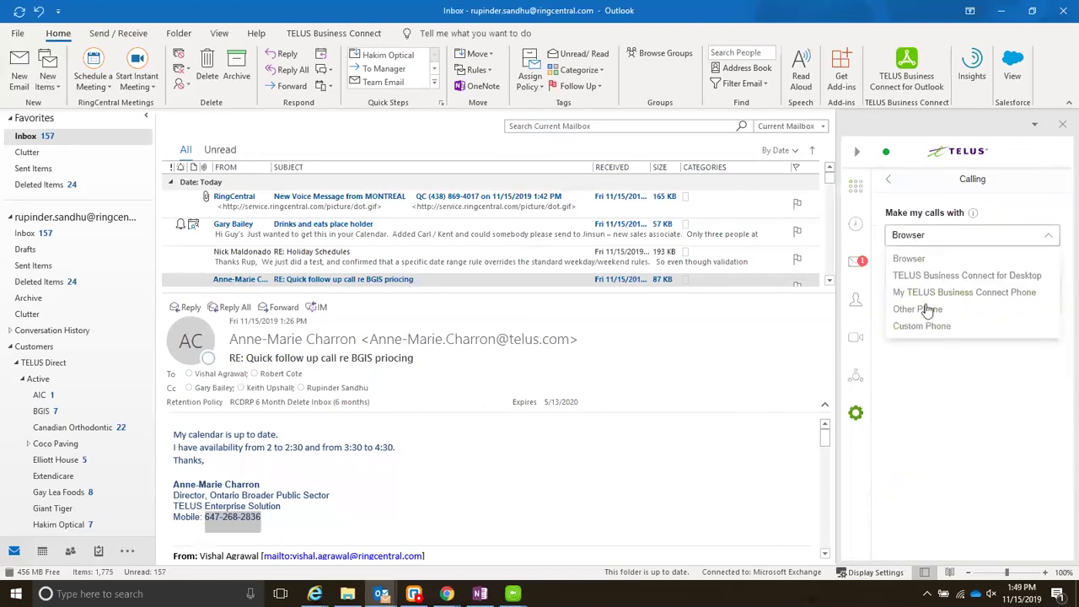
left_click(931, 416)
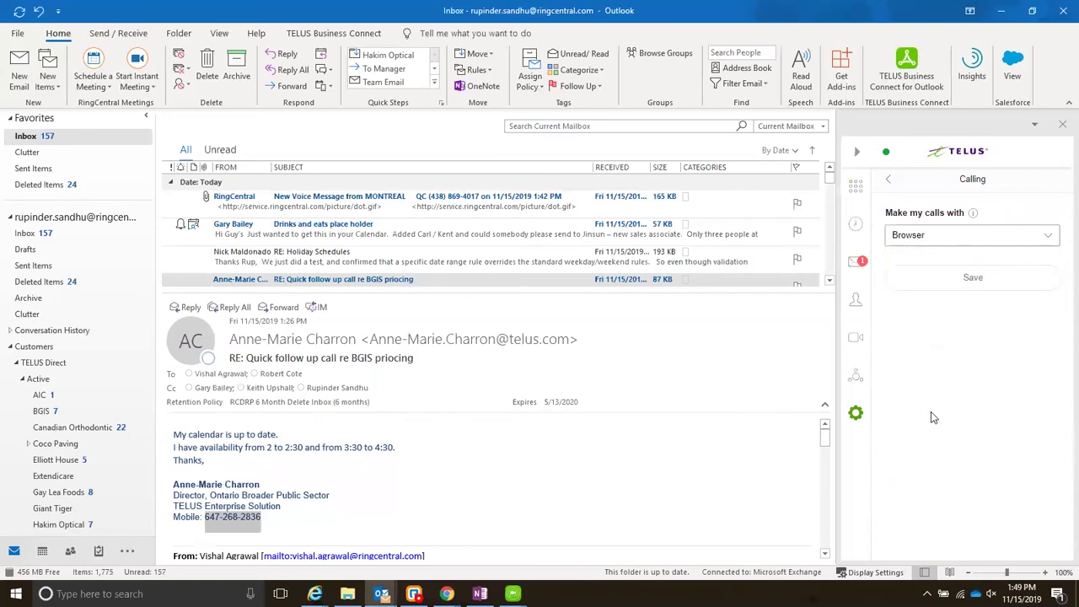
left_click(855, 189)
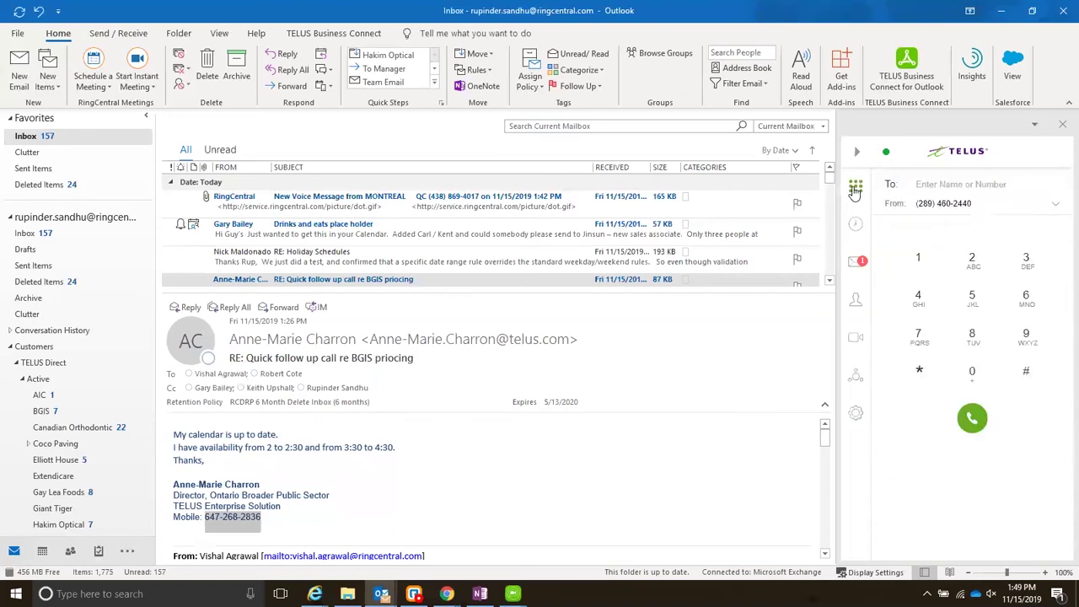
Look through the video meeting scheduling options, including date, duration, video and audio settings.
left_click(856, 337)
scroll(969, 276, "down", 1)
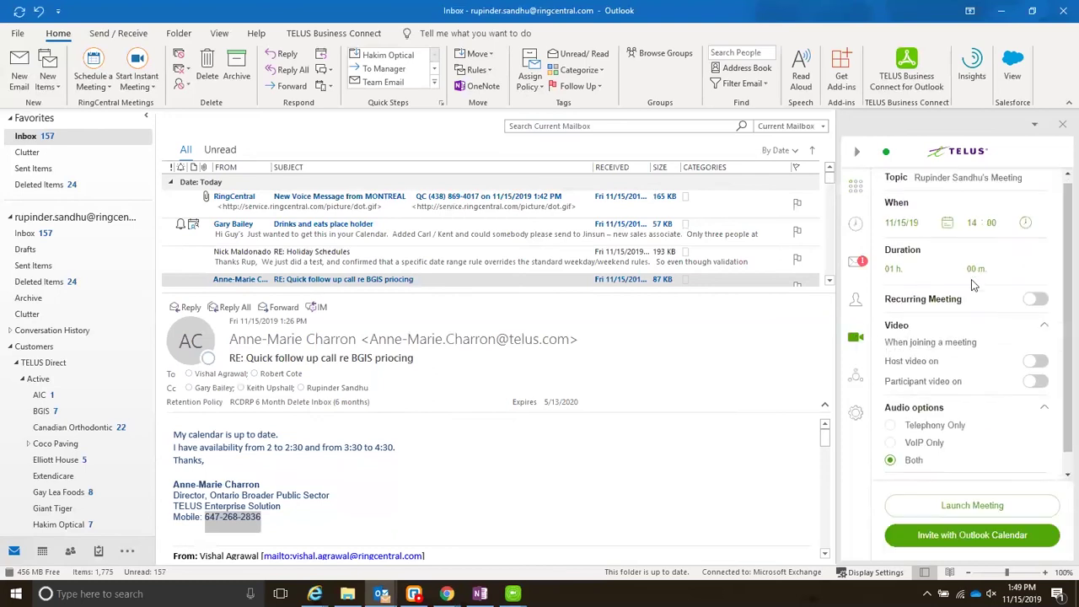
scroll(971, 279, "up", 1)
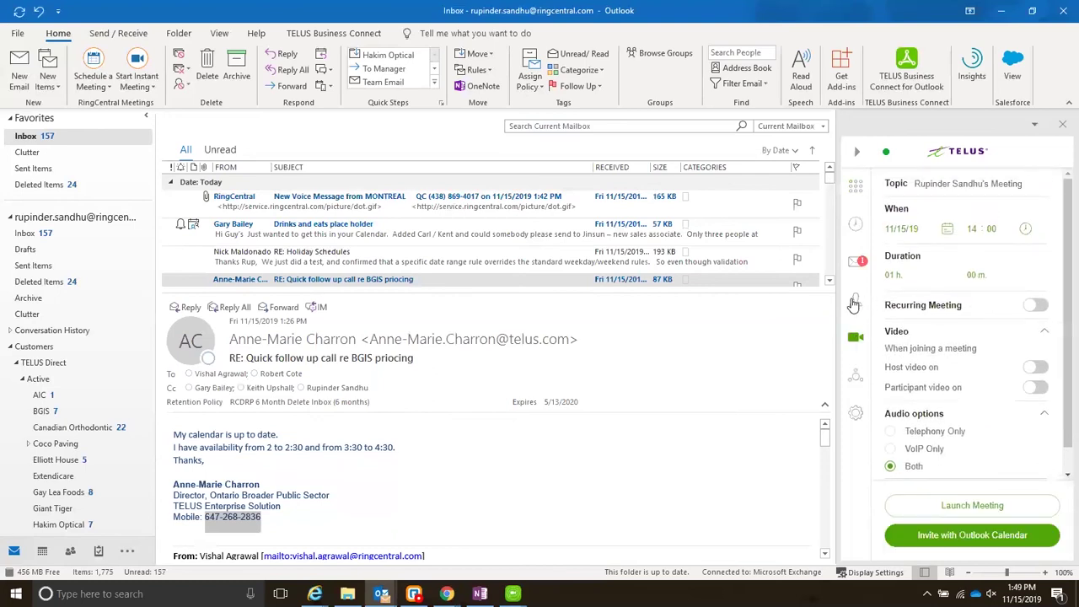
Browse the contact list in the TELUS add-in and return to the dial pad.
left_click(854, 302)
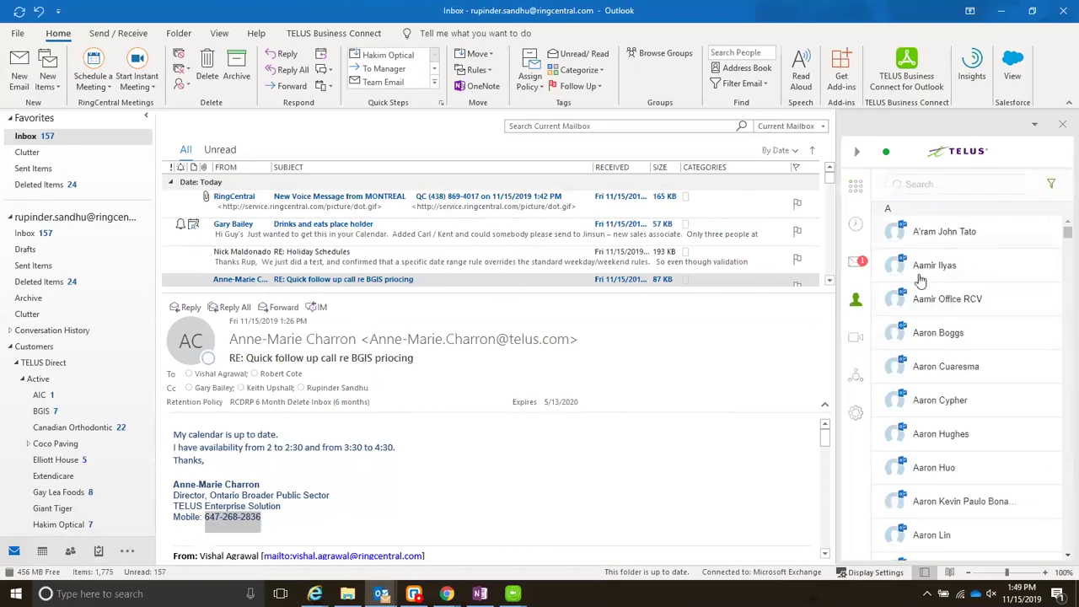
scroll(950, 334, "down", 3)
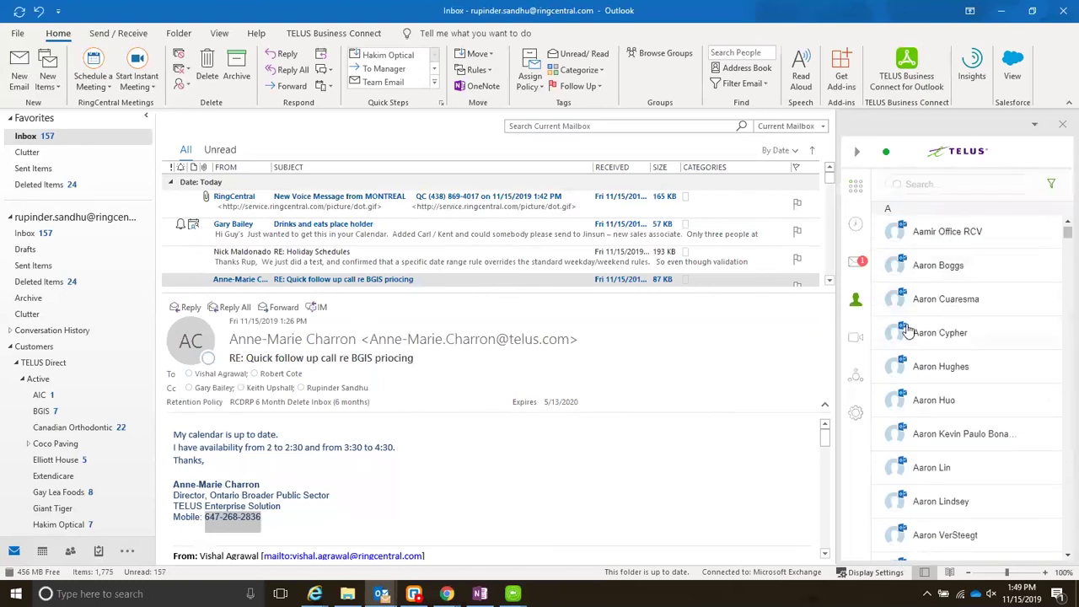
scroll(946, 362, "down", 15)
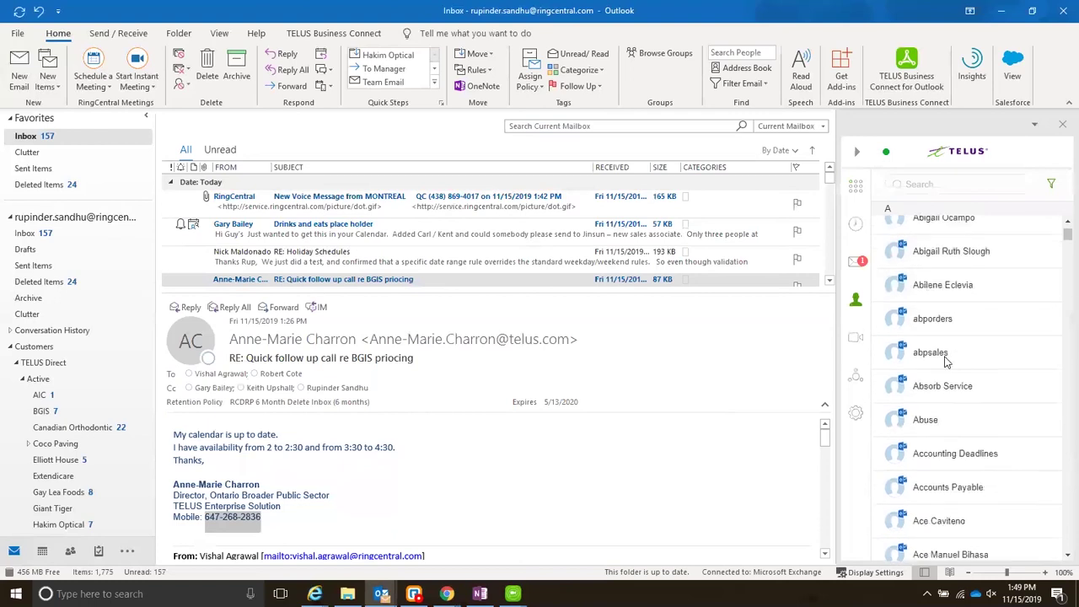
scroll(946, 362, "down", 15)
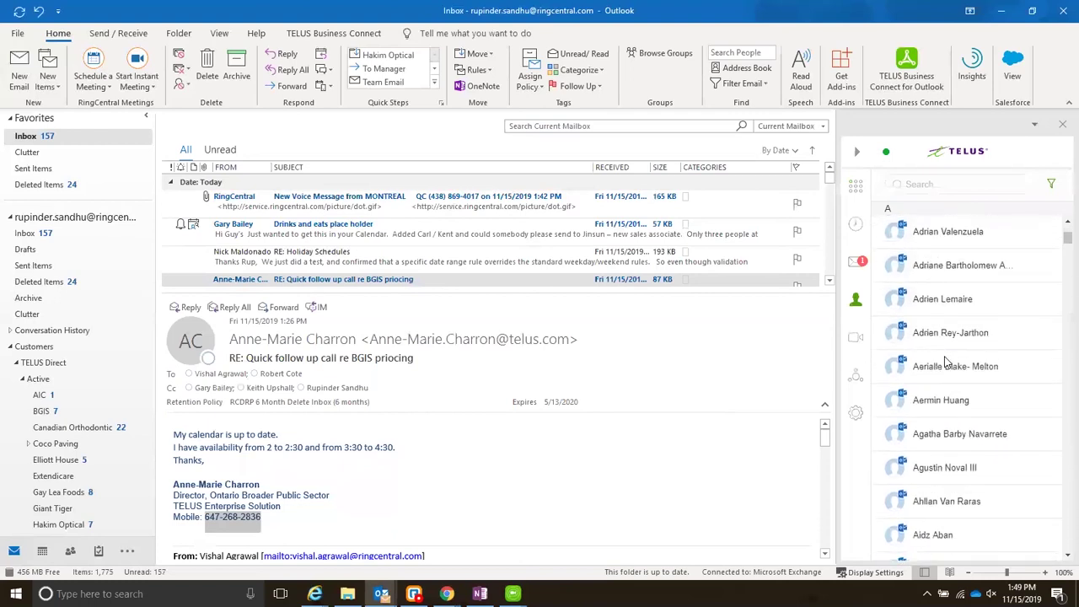
scroll(946, 363, "down", 5)
scroll(946, 362, "down", 10)
left_click(855, 185)
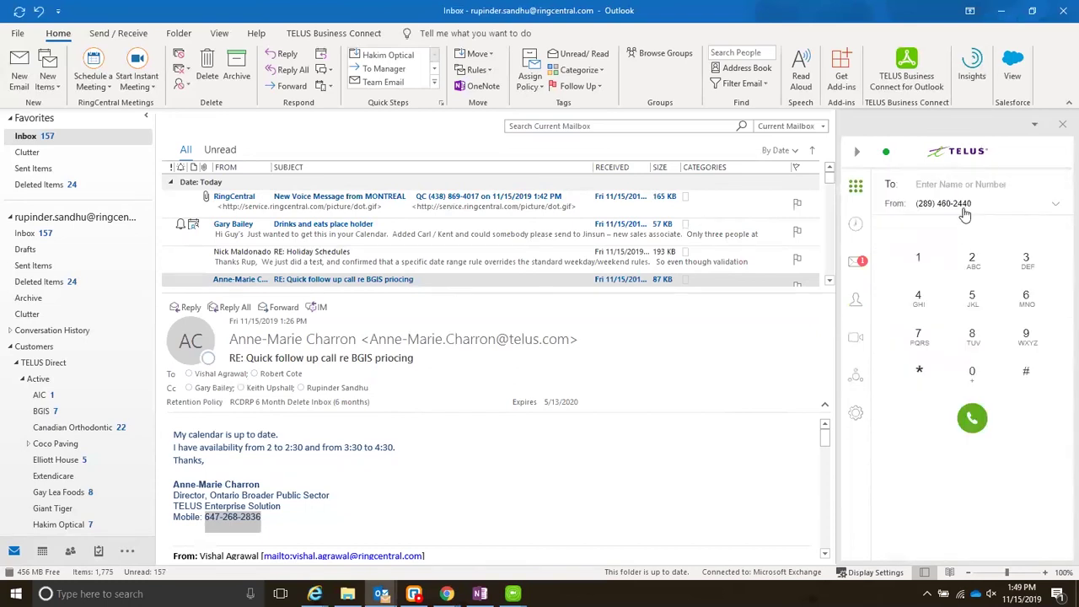
Set calls to be made with Custom Phone, paste the phone number as My Location, and save the setting.
left_click(855, 413)
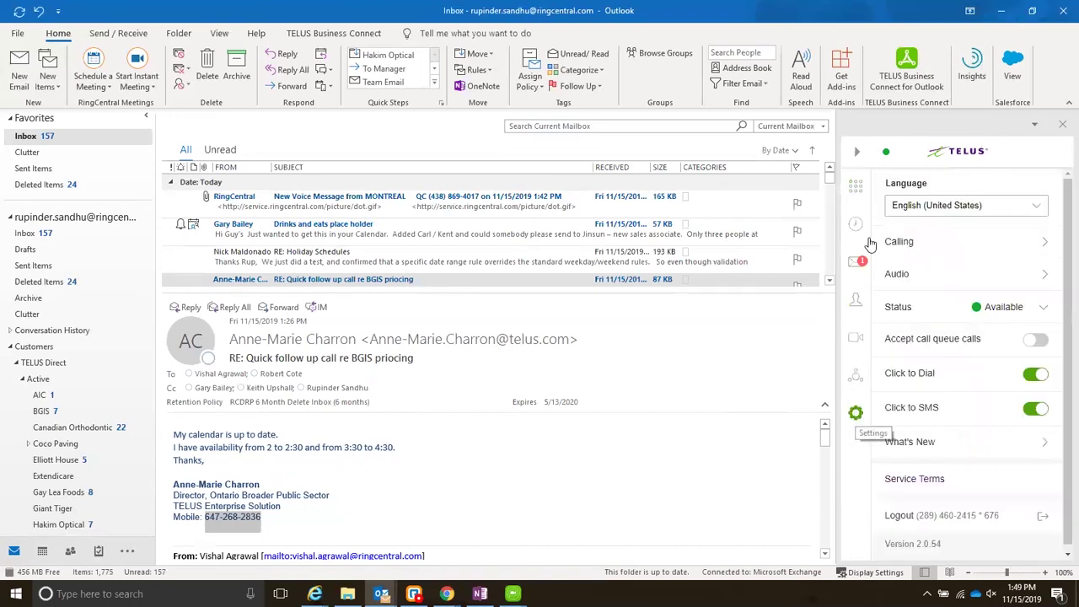
left_click(936, 245)
left_click(922, 236)
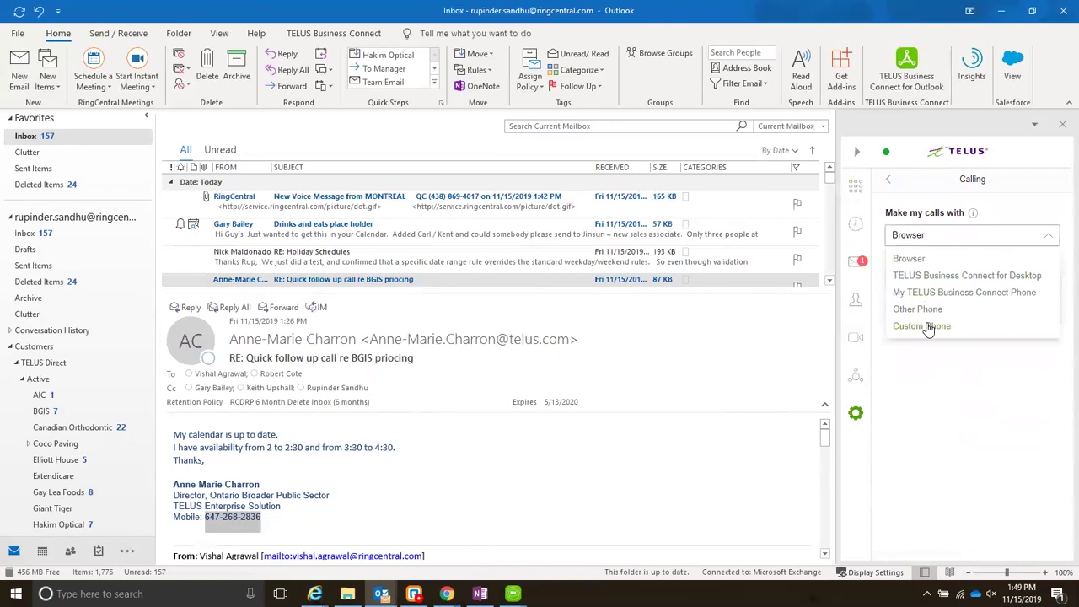
left_click(922, 327)
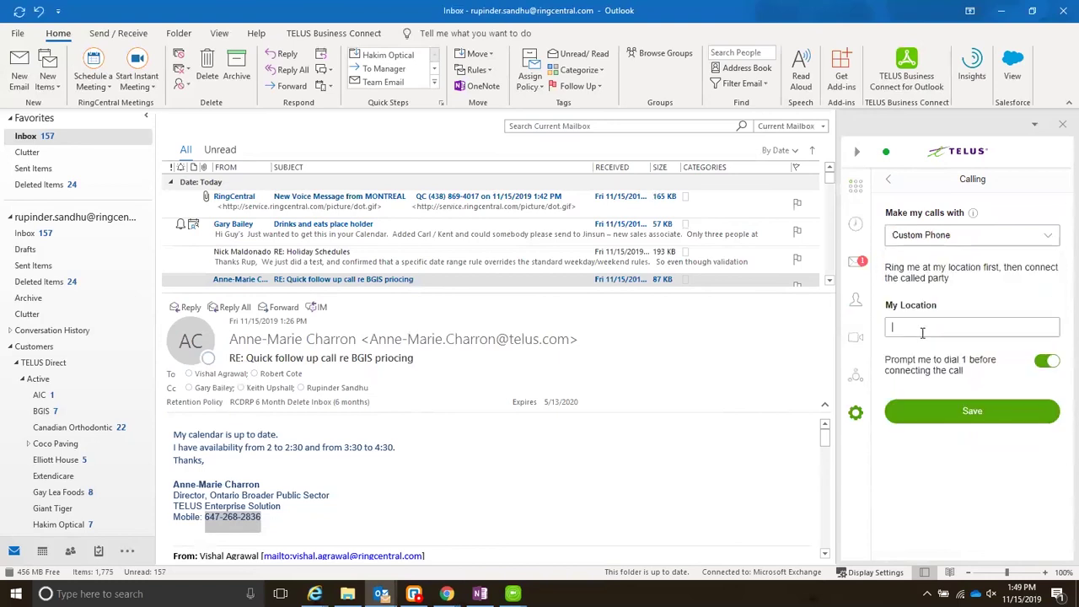
key("ctrl+v")
left_click(962, 410)
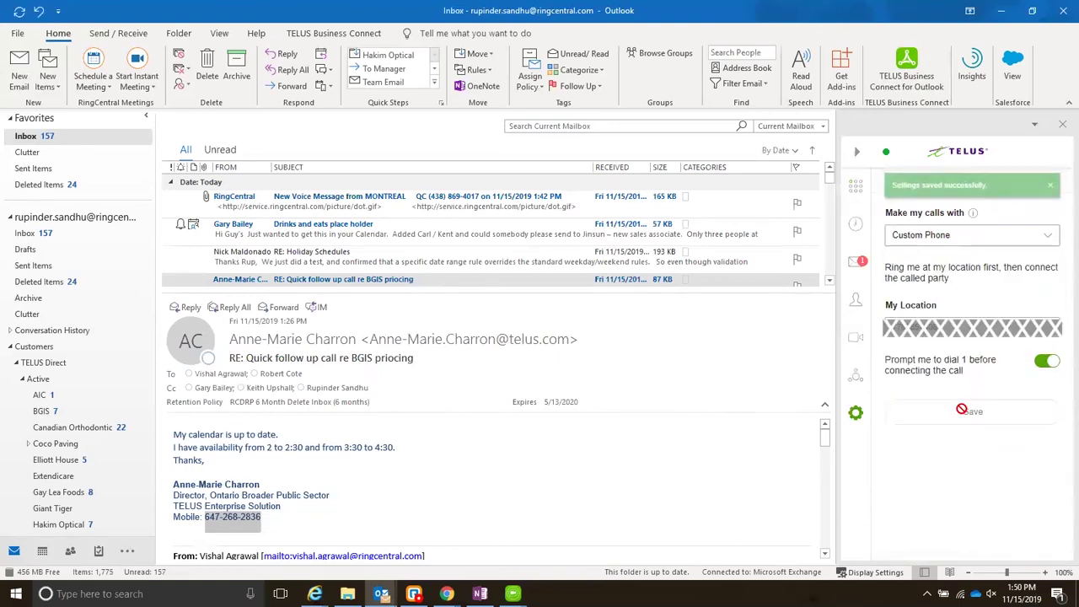
Look up a contact by first name from the dial pad and call the contact's extension number.
left_click(855, 186)
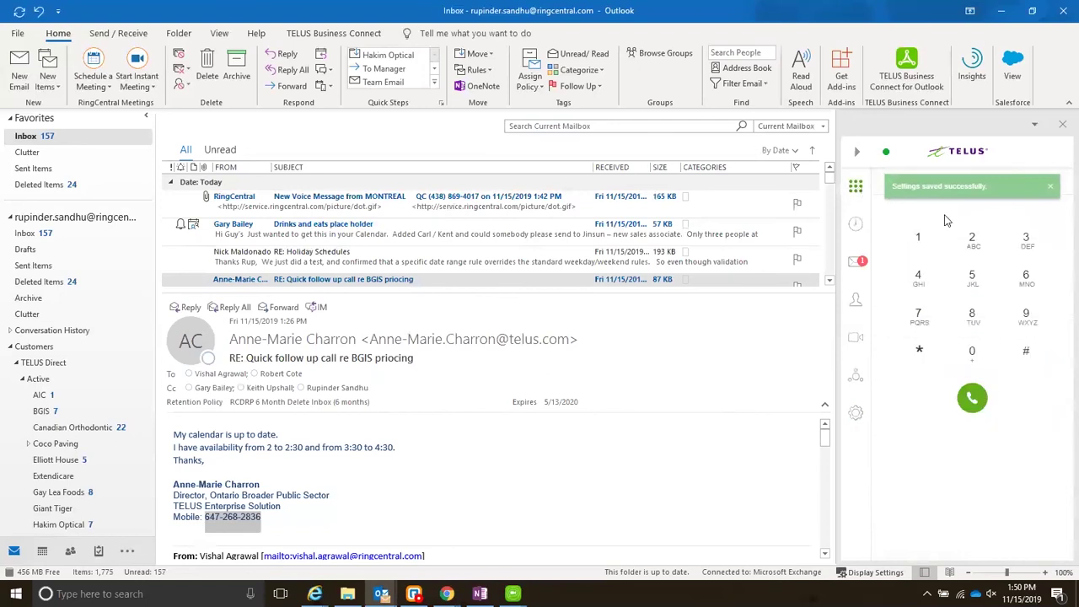
left_click(1052, 189)
type("pepe")
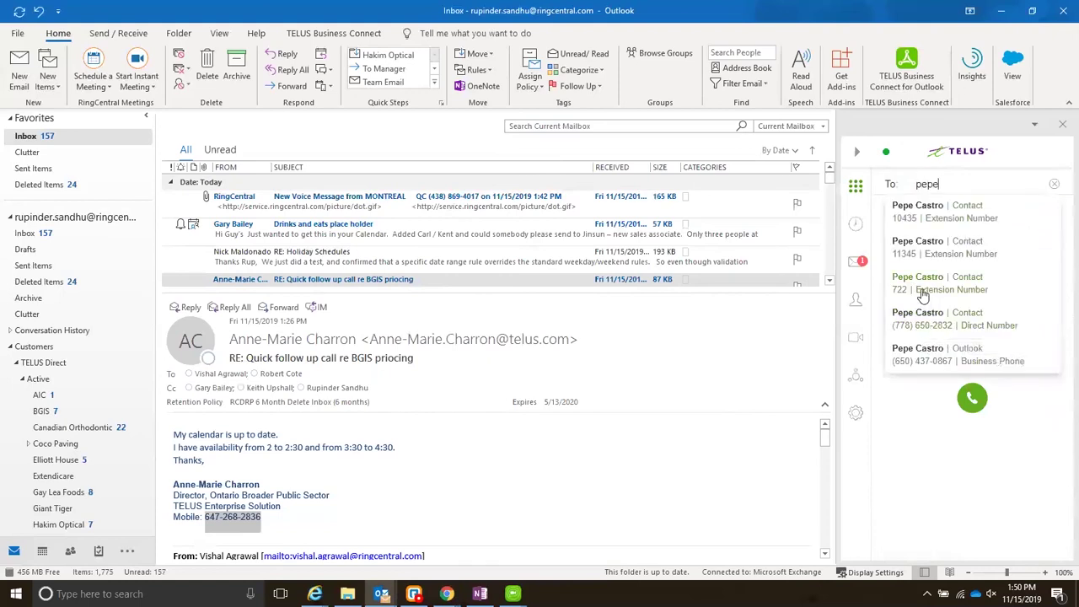
left_click(923, 291)
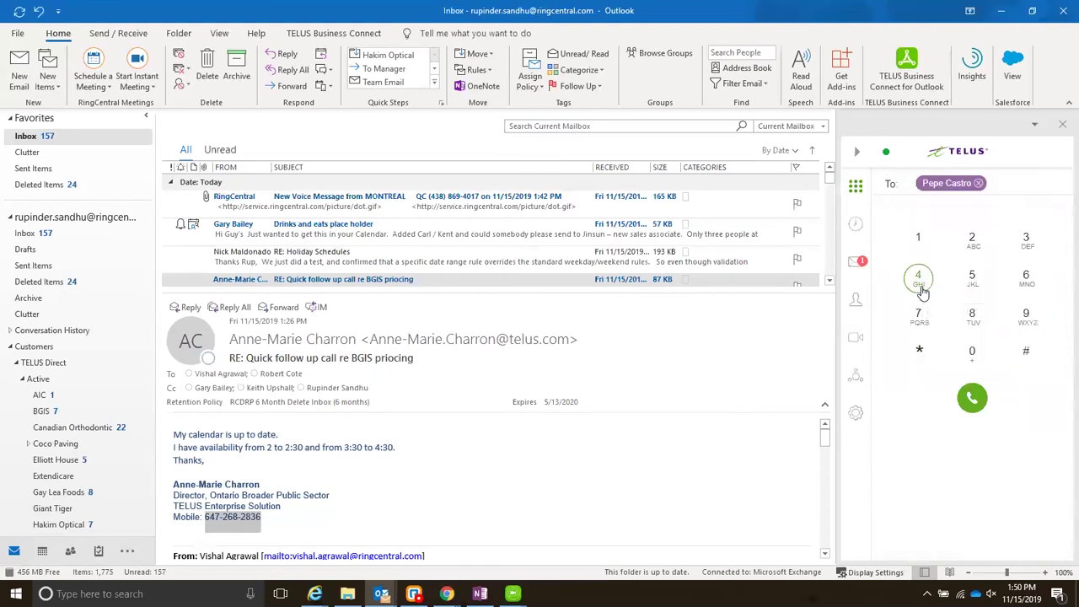
left_click(972, 399)
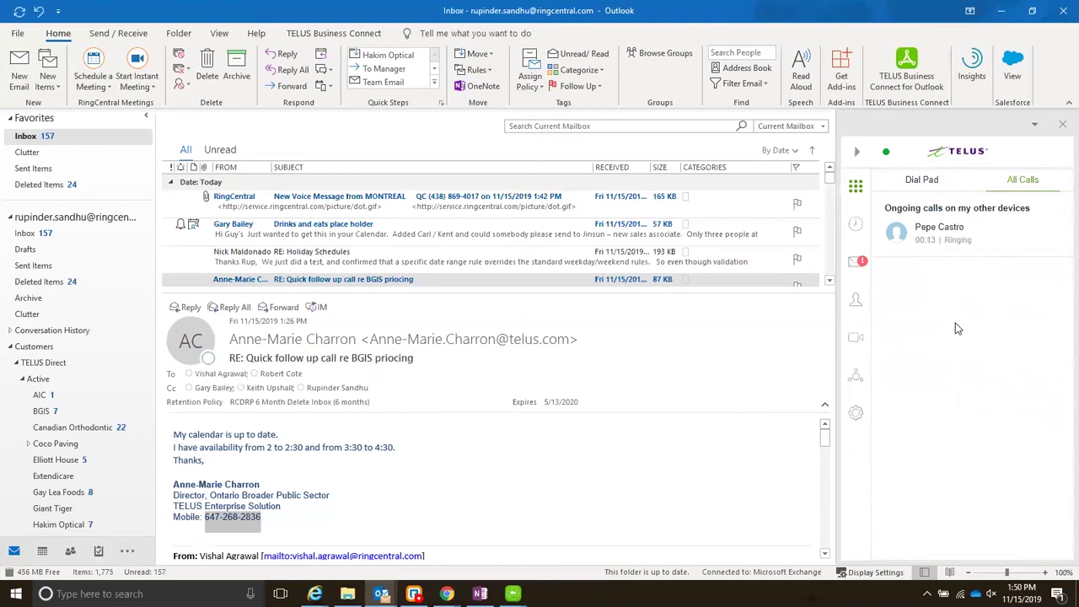
Set calls to be made with Browser in the Calling settings.
left_click(855, 412)
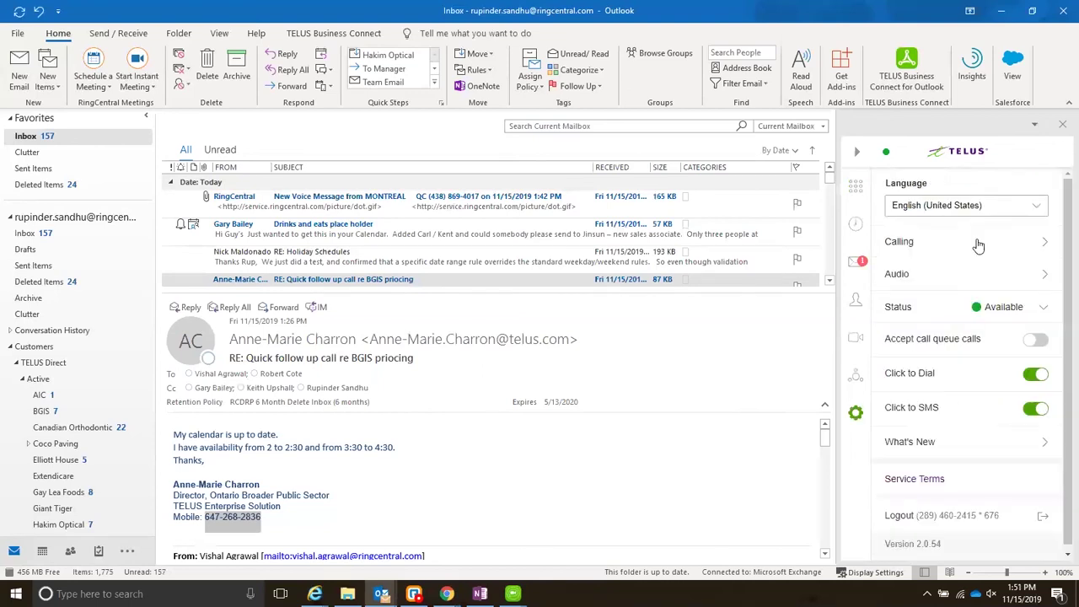
left_click(978, 242)
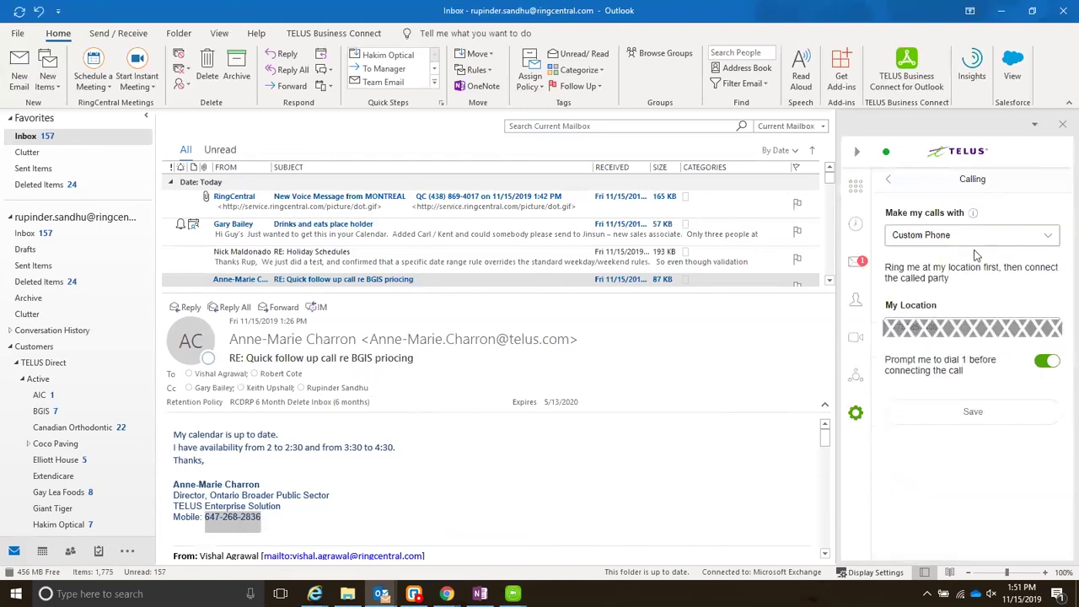
left_click(969, 240)
left_click(932, 264)
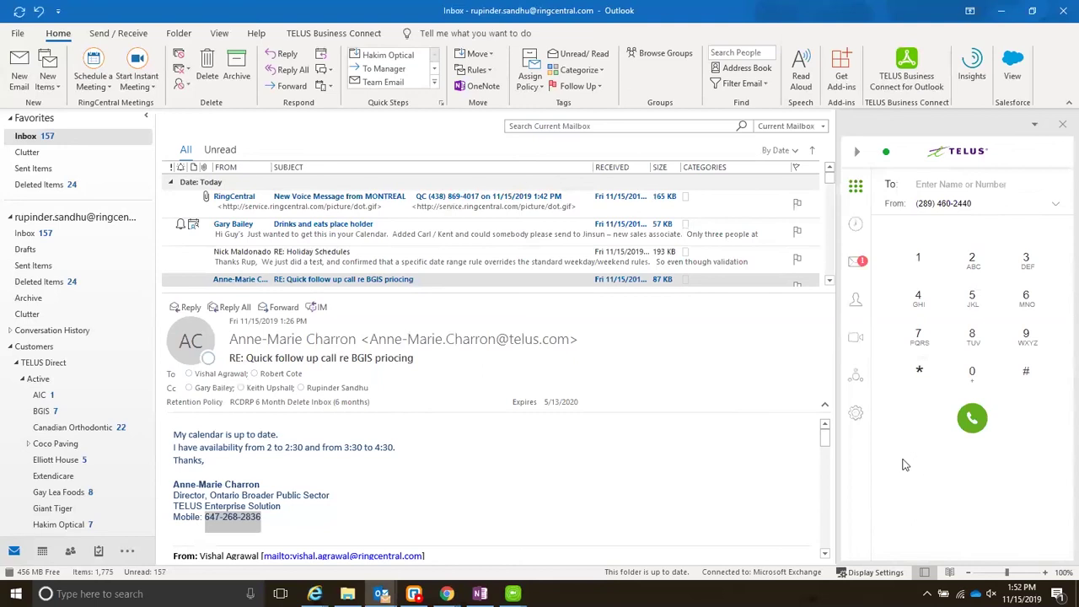
Review the audio conference options and the list of international dial-in numbers.
left_click(855, 374)
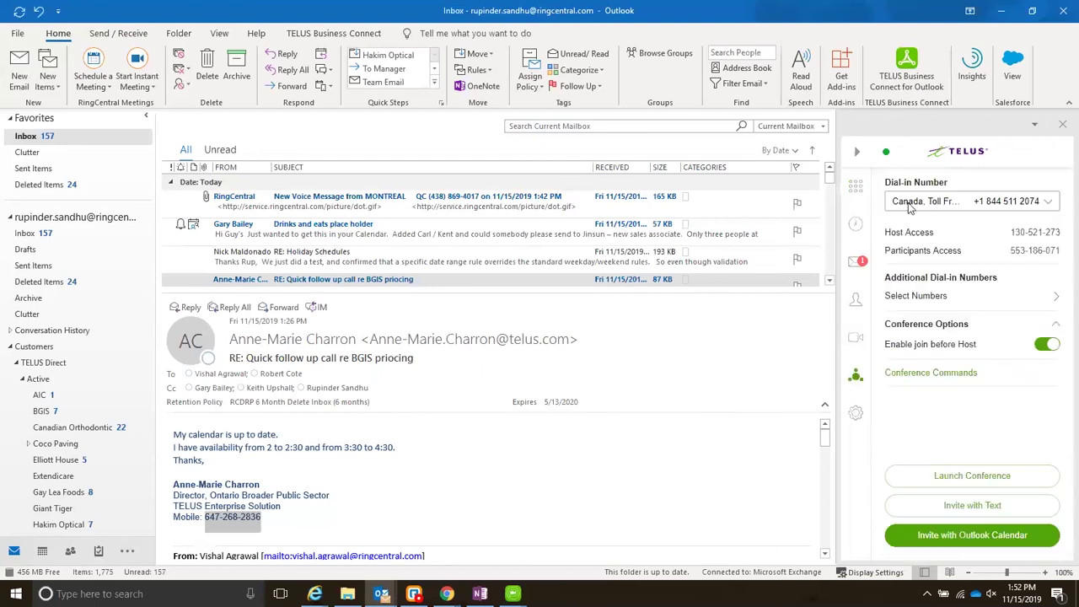
left_click(1008, 208)
scroll(947, 275, "down", 10)
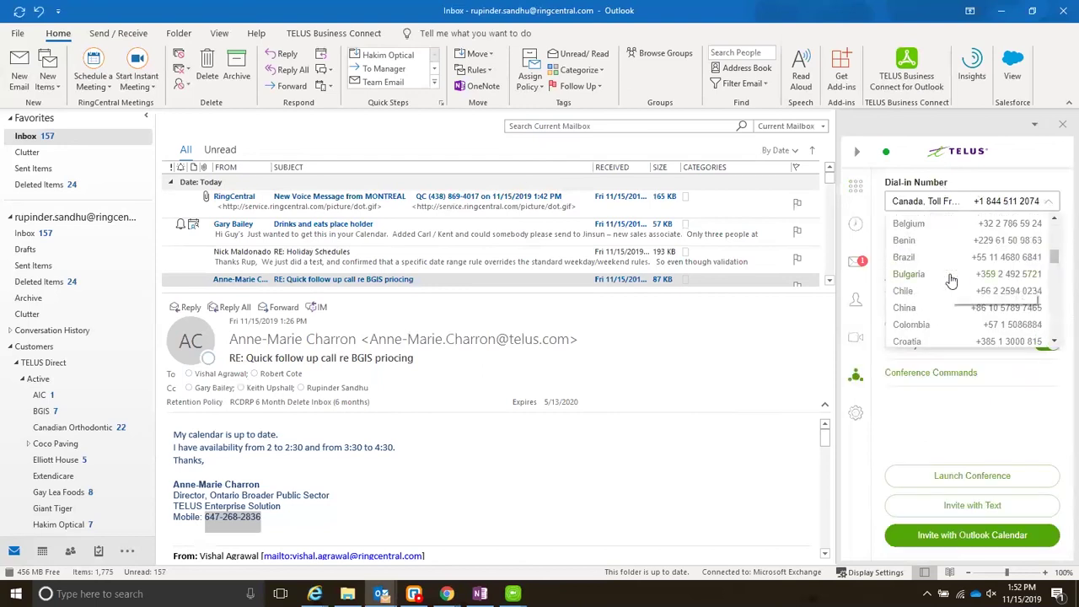
left_click(944, 362)
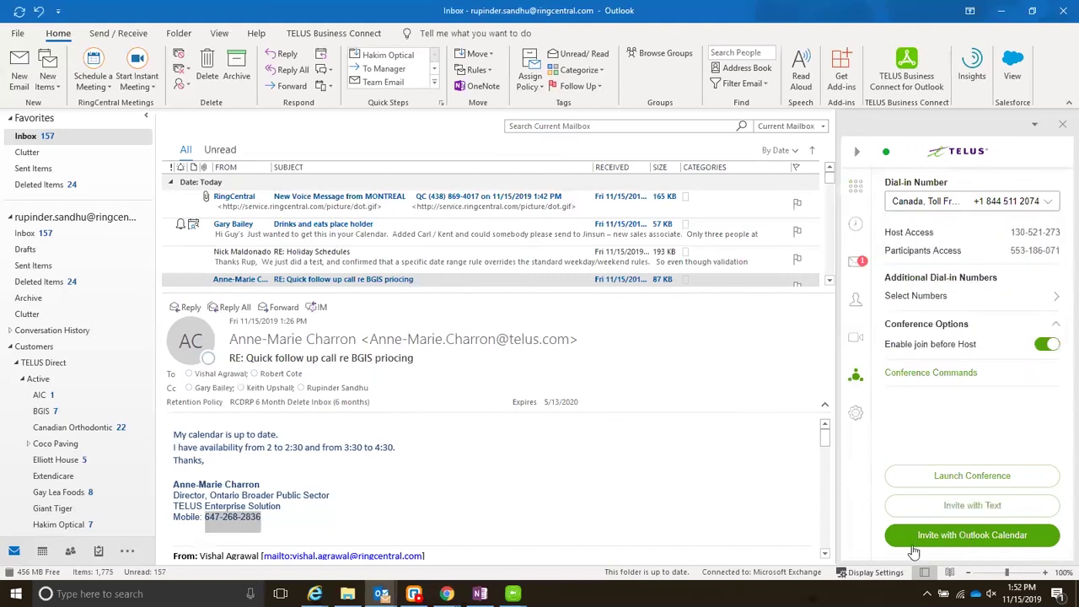
Switch back to Microsoft Teams in Chrome and restore the minimised TELUS dialer.
left_click(870, 375)
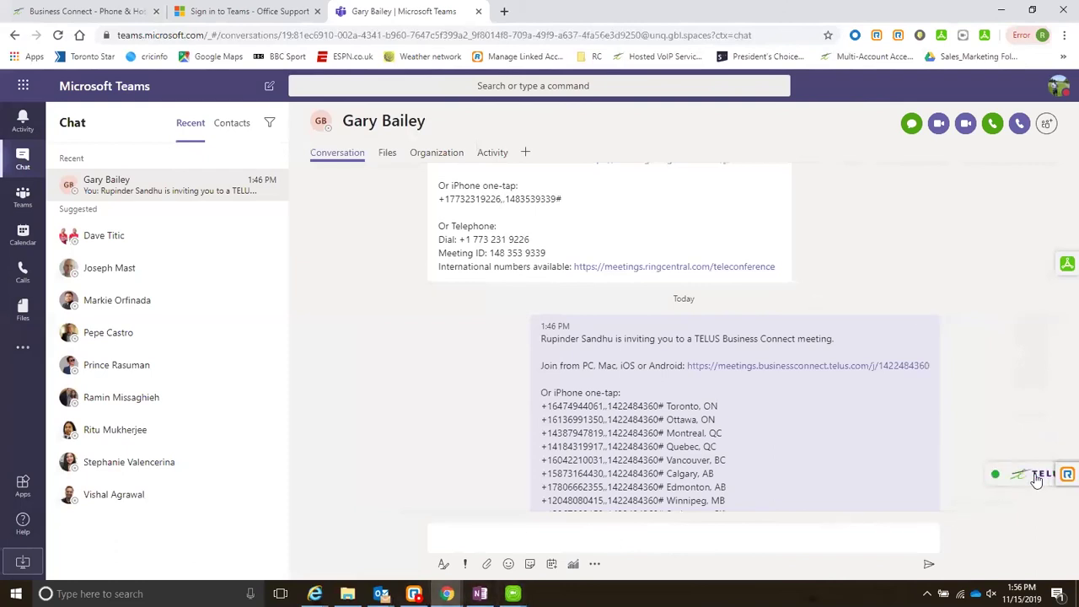
left_click(1037, 477)
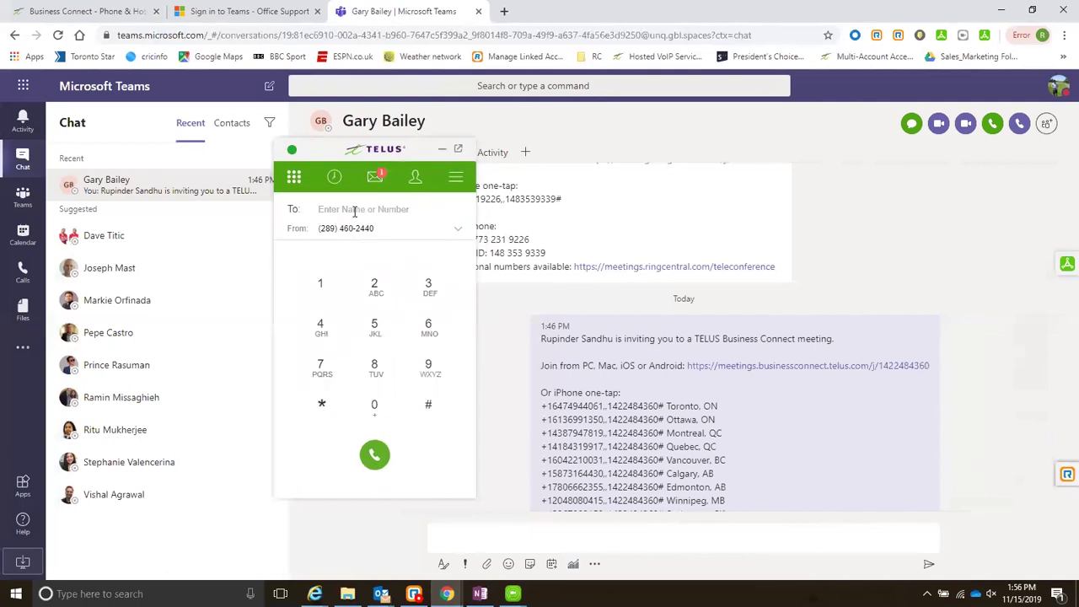